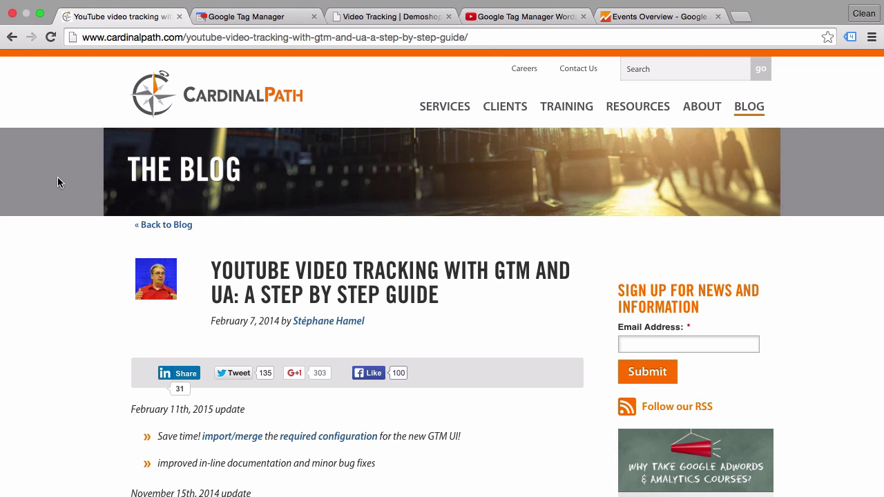
pyautogui.scroll(-5, 59, 320)
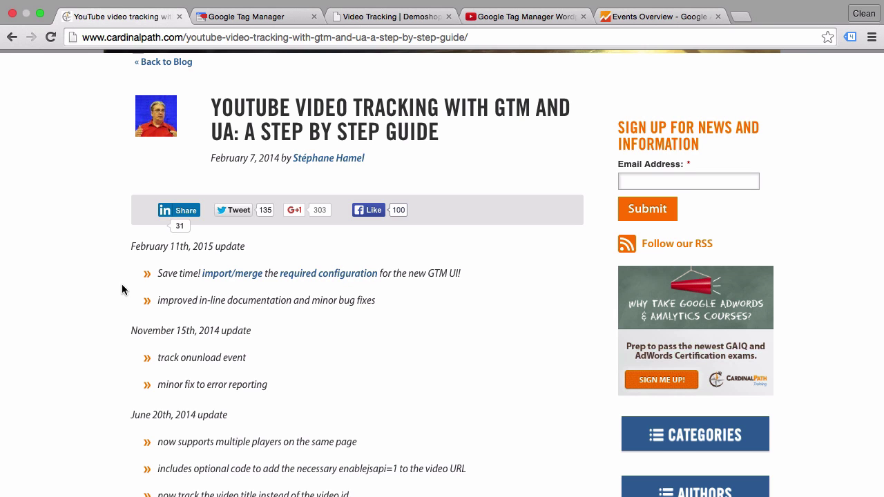
pyautogui.scroll(3, 121, 289)
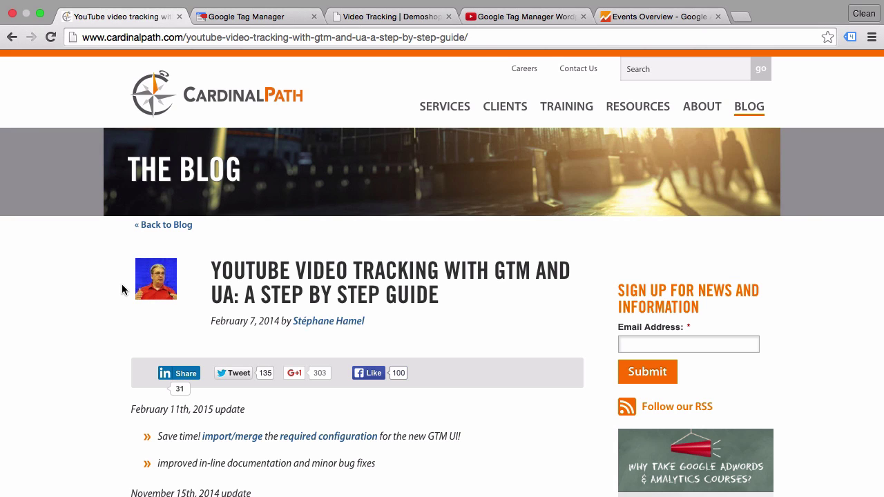
pyautogui.scroll(-5, 101, 241)
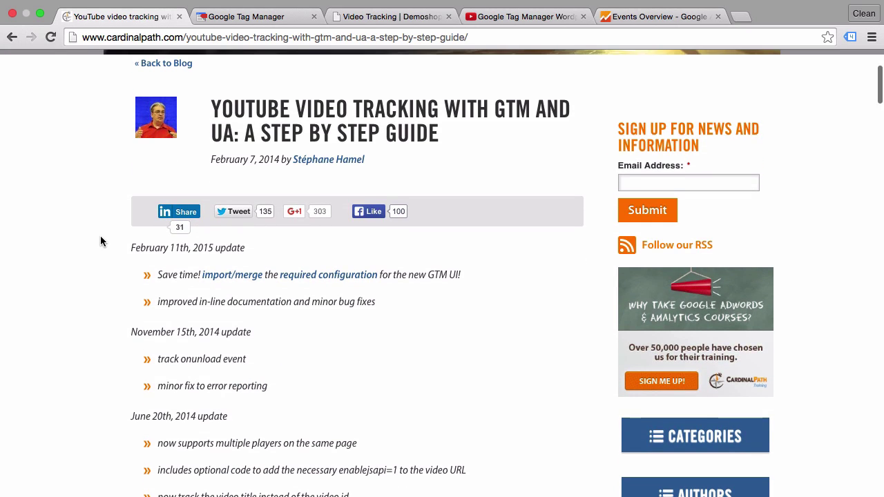
# Play the first YouTube embed on the Demoshop Video Tracking post, then pause it.
pyautogui.press('super+3')
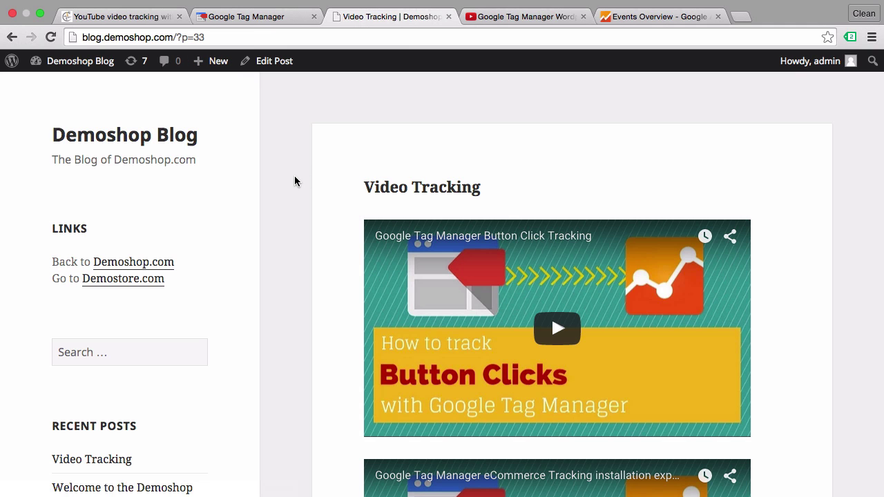
pyautogui.scroll(-10, 295, 179)
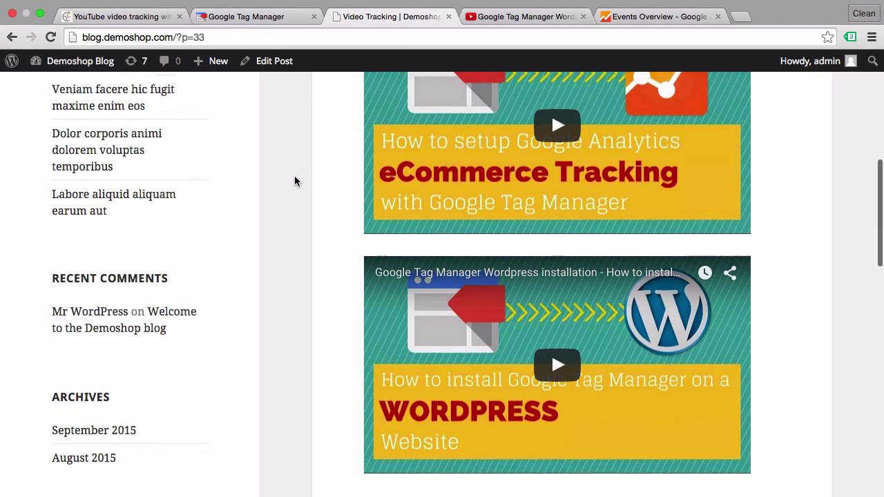
pyautogui.scroll(10, 295, 179)
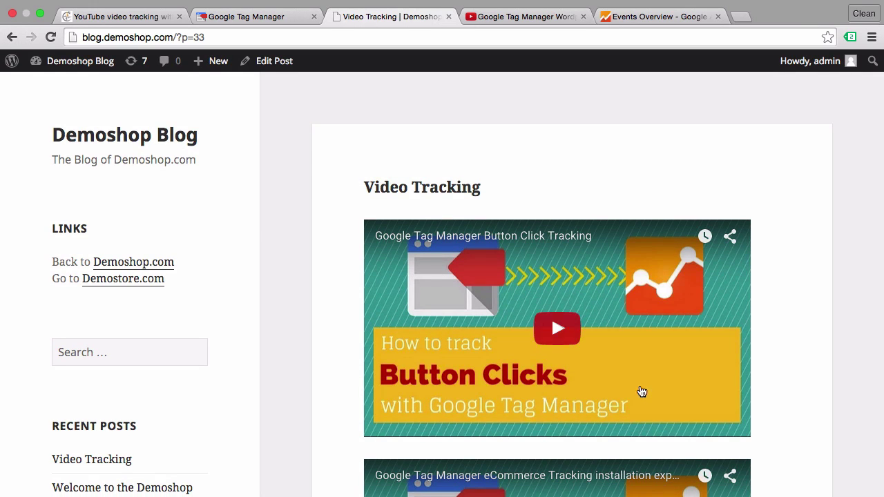
pyautogui.click(576, 344)
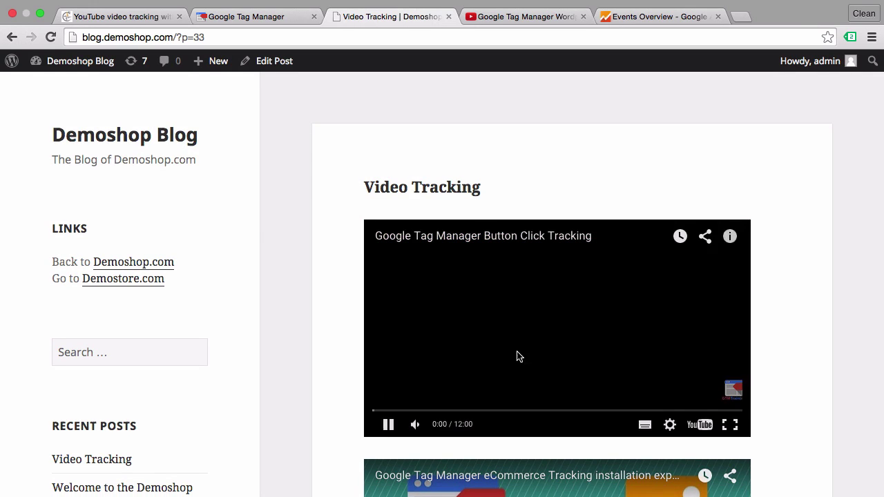
pyautogui.click(389, 426)
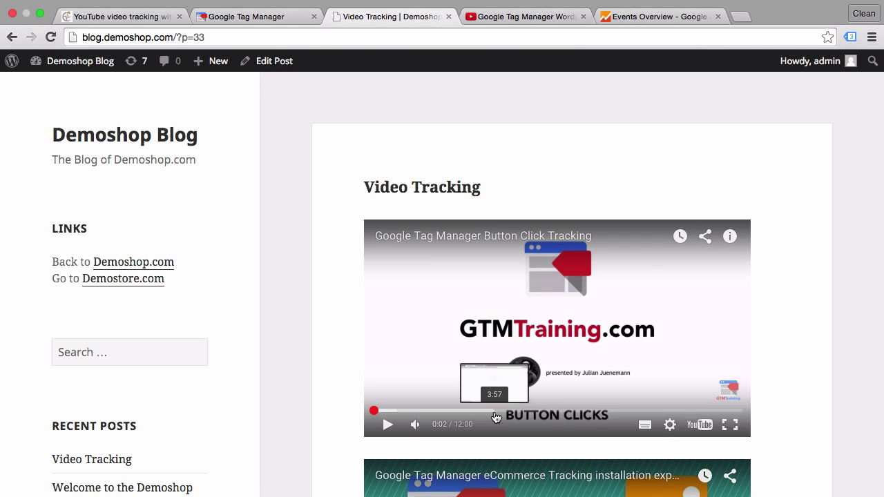
# Look over the Cardinal Path guide, then come back to the Video Tracking post.
pyautogui.click(125, 17)
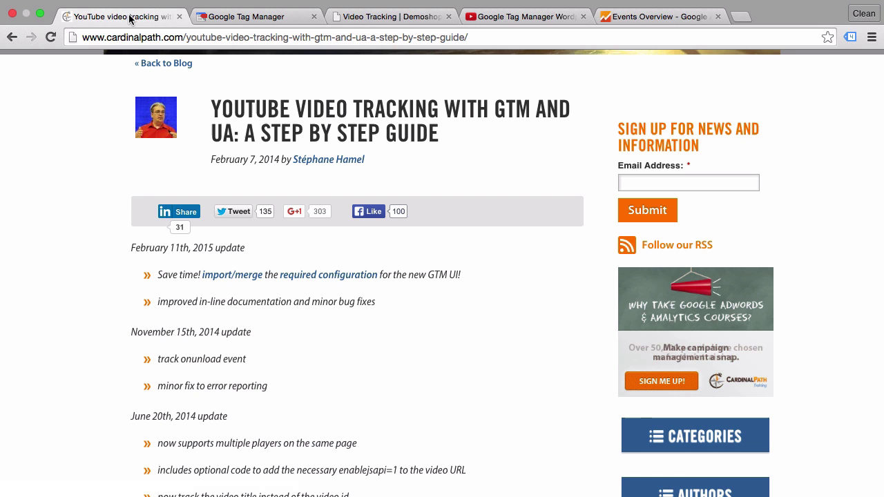
pyautogui.scroll(-10, 279, 276)
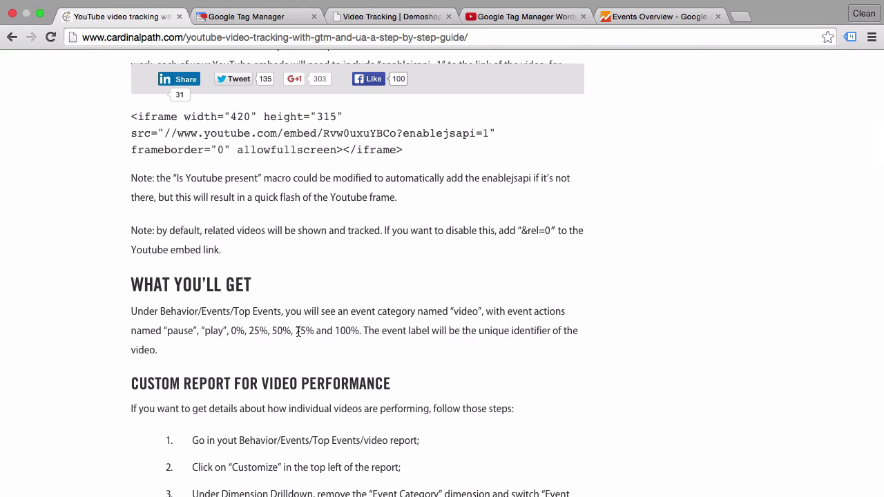
pyautogui.click(382, 17)
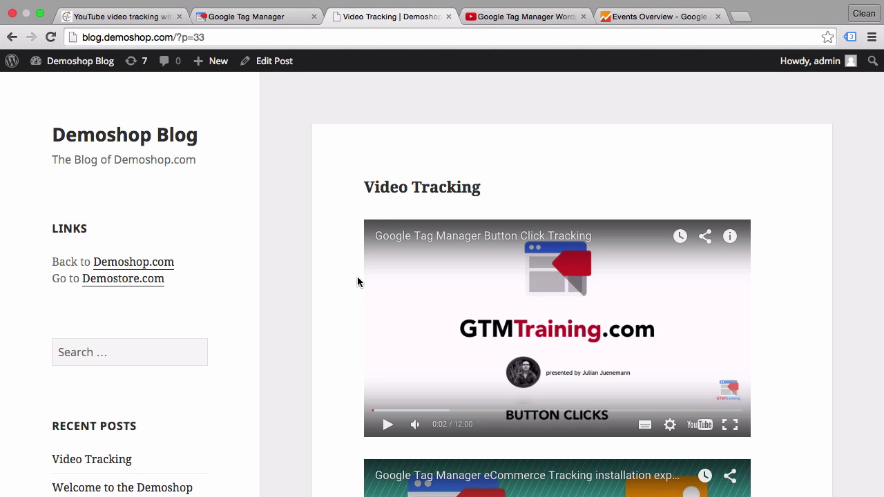
# Edit the Video Tracking post to show its three YouTube iframe embeds with enablejsapi=1.
pyautogui.click(275, 65)
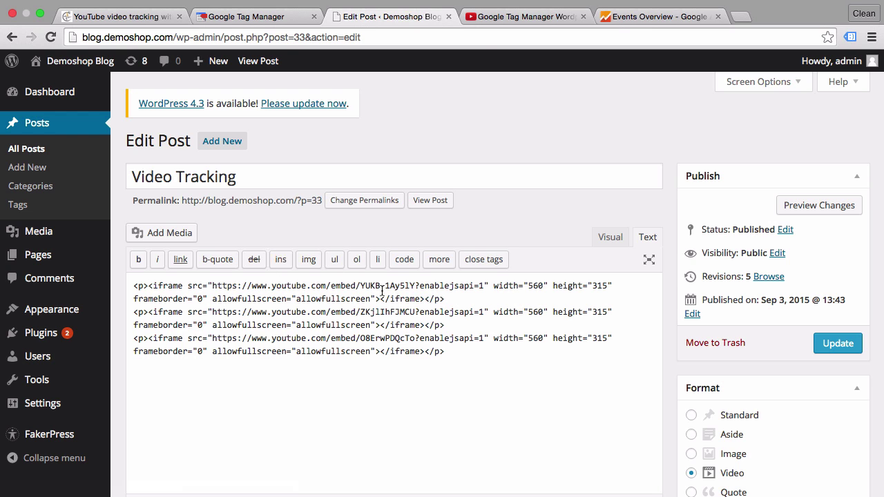
# Copy the iframe embed code for the 'Google Tag Manager Wordpress installation' video (O8ErwPDQcTo).
pyautogui.click(514, 16)
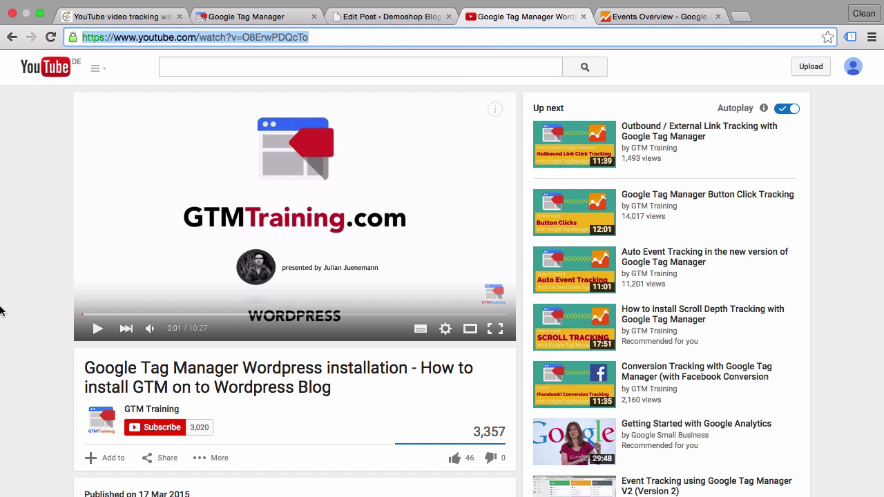
pyautogui.scroll(-3, 46, 310)
pyautogui.click(148, 256)
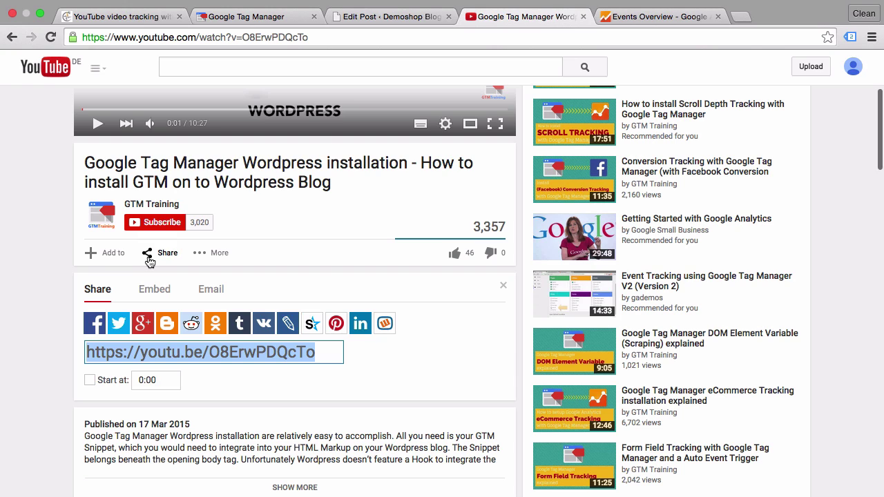
pyautogui.click(148, 298)
pyautogui.scroll(-2, 83, 320)
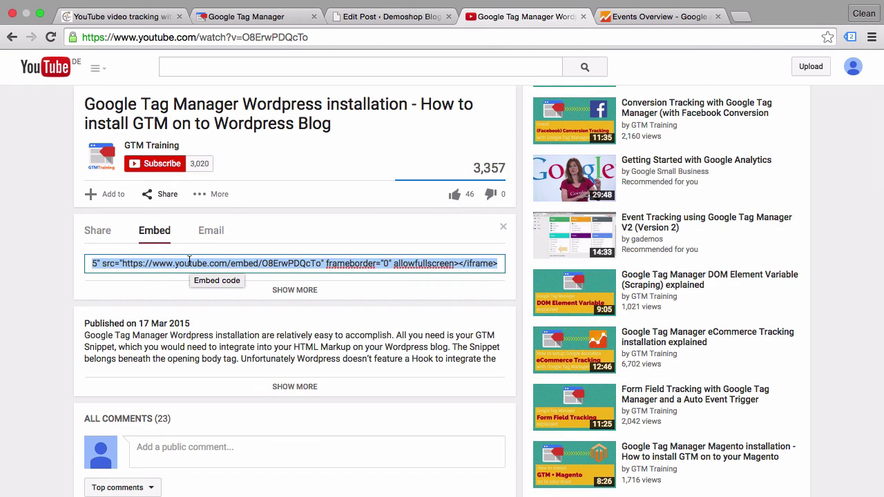
pyautogui.rightClick(307, 261)
pyautogui.click(338, 292)
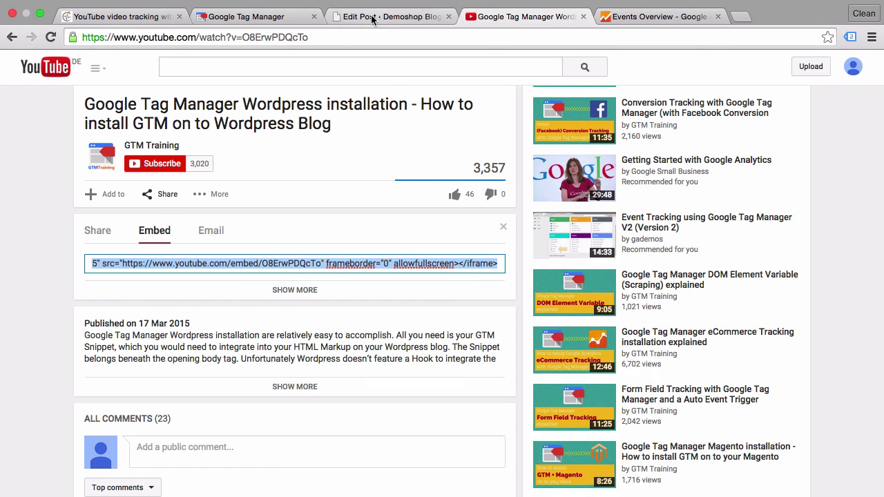
# Paste the YouTube embed code on a new line below the post's existing embeds.
pyautogui.click(371, 19)
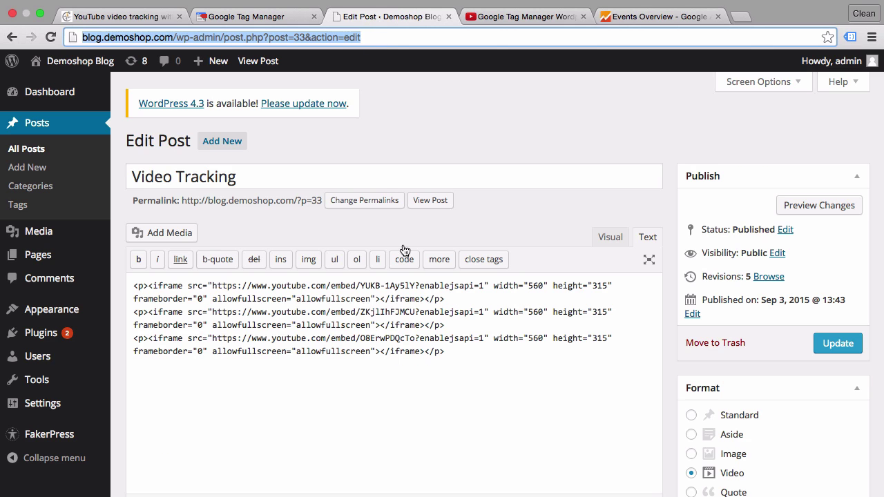
pyautogui.click(462, 357)
pyautogui.press('Return')
pyautogui.press('Return')
pyautogui.hotkey('ctrl', 'v')
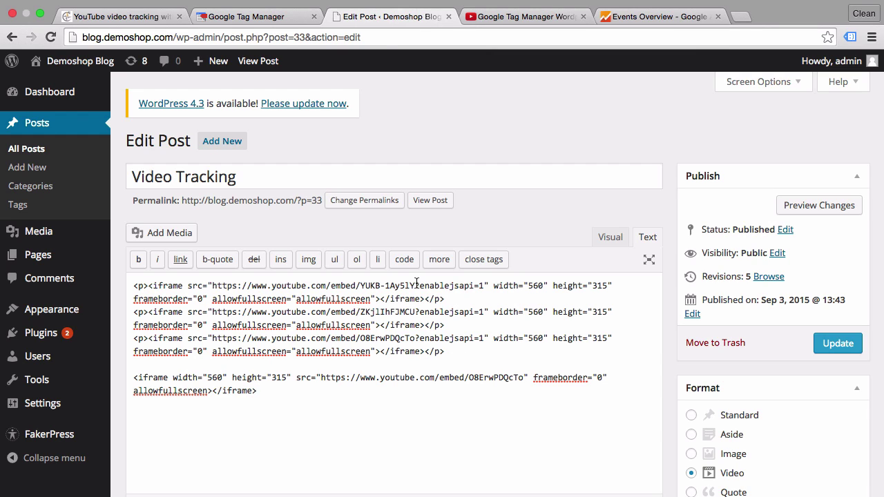
# Copy ?enablejsapi=1 from the first embed, append it after the new video ID, and close the quote.
pyautogui.moveTo(415, 285); pyautogui.dragTo(485, 286)
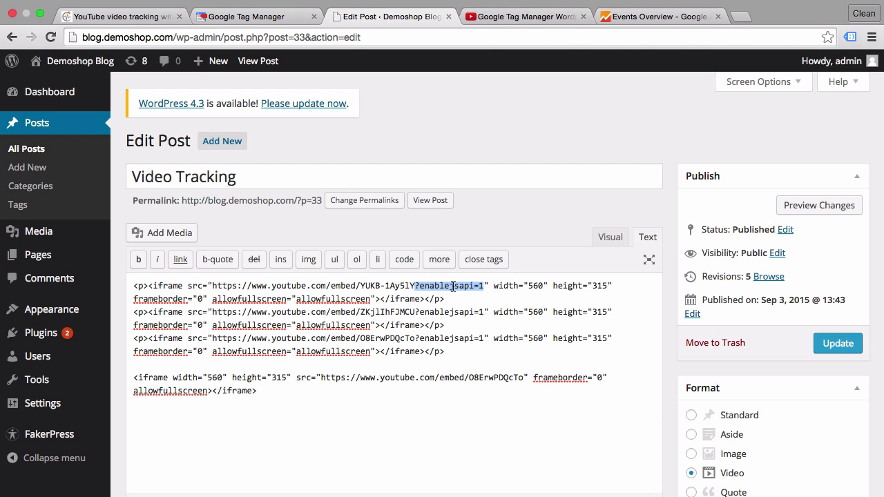
pyautogui.rightClick(453, 286)
pyautogui.click(500, 258)
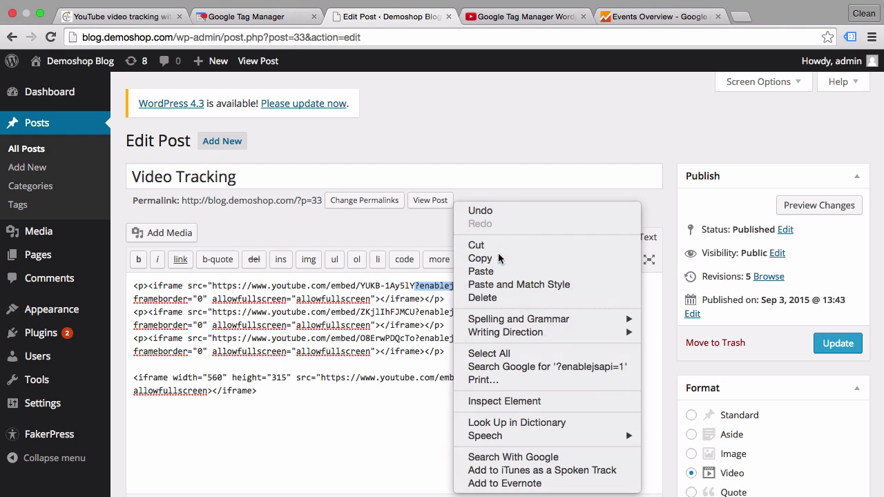
pyautogui.click(524, 378)
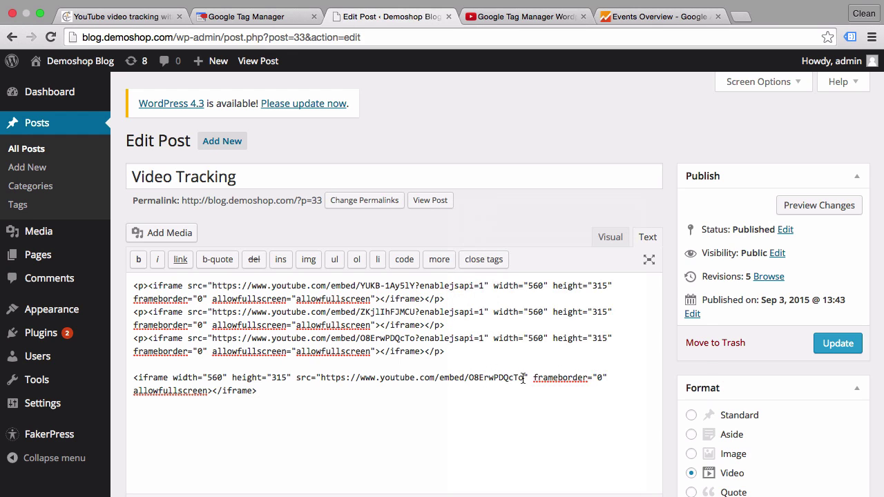
pyautogui.rightClick(524, 377)
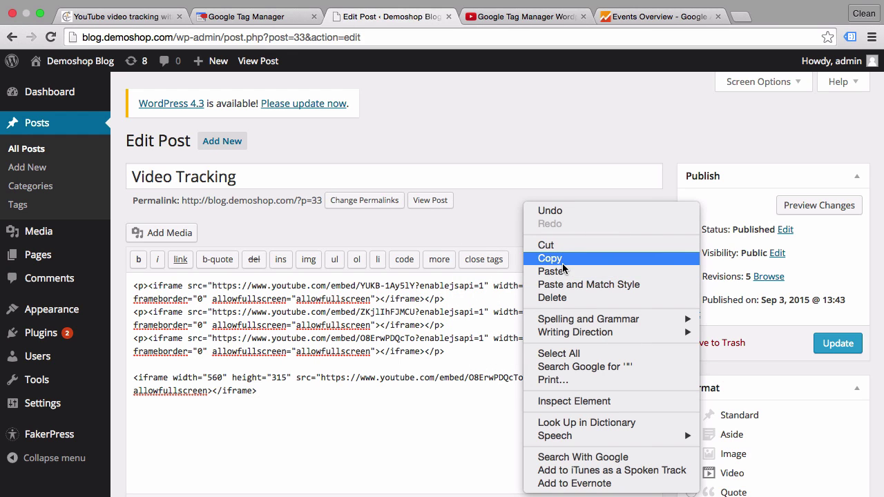
pyautogui.click(560, 275)
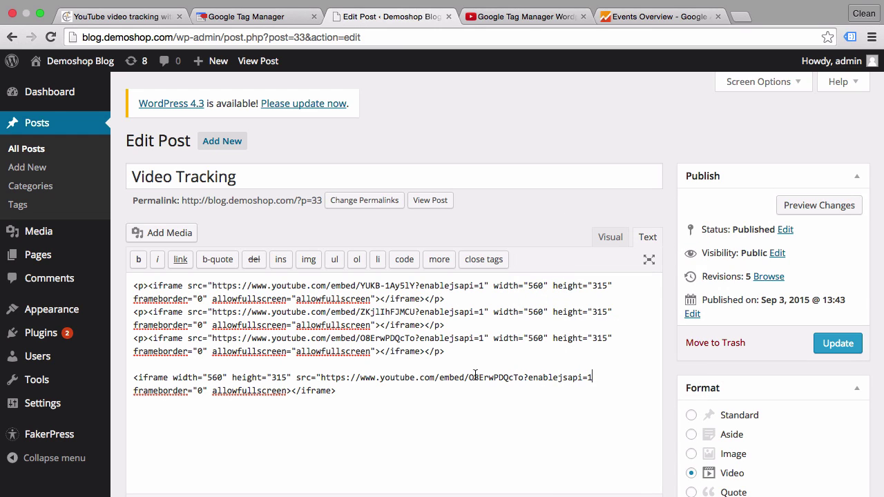
pyautogui.write('"')
# On the live post, play and pause the first video, then go to Tag Manager's triggers.
pyautogui.click(430, 200)
pyautogui.scroll(-3, 348, 249)
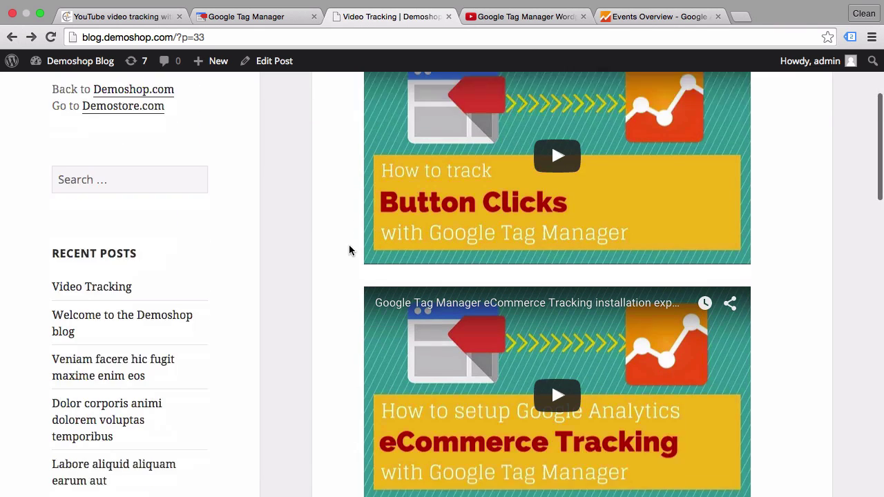
pyautogui.scroll(3, 349, 250)
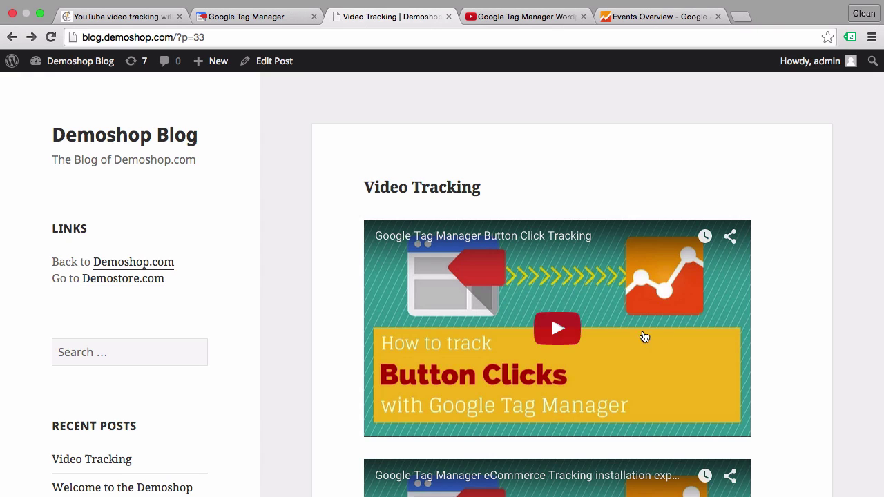
pyautogui.click(575, 339)
pyautogui.click(388, 424)
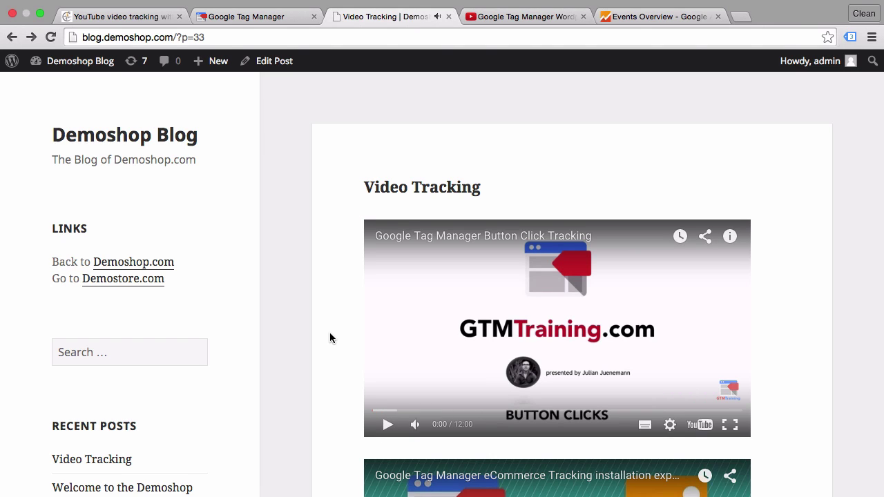
pyautogui.click(233, 16)
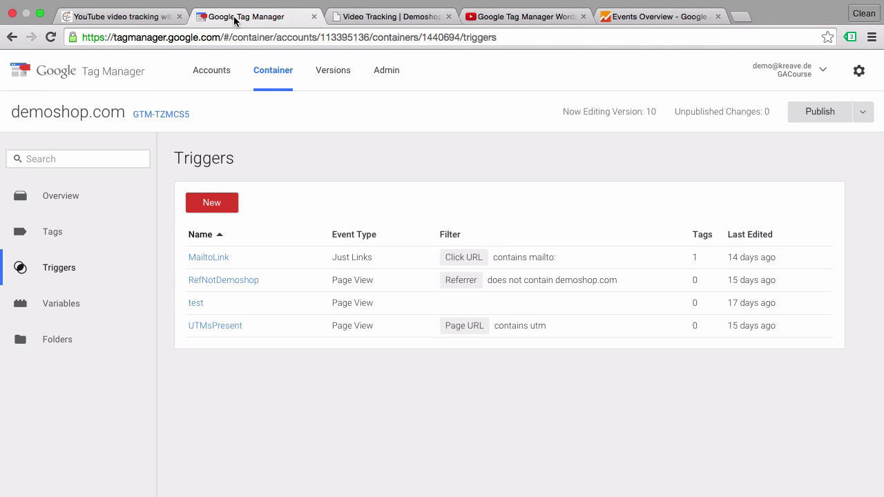
# Create a new tag named 'Listener - YouTube Vidoes - 33', checking the post ID on the blog.
pyautogui.click(59, 231)
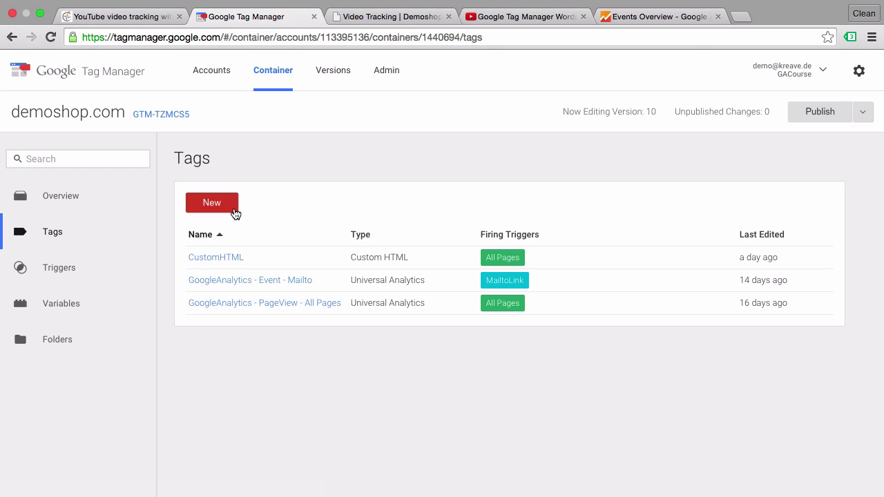
pyautogui.click(213, 204)
pyautogui.click(237, 173)
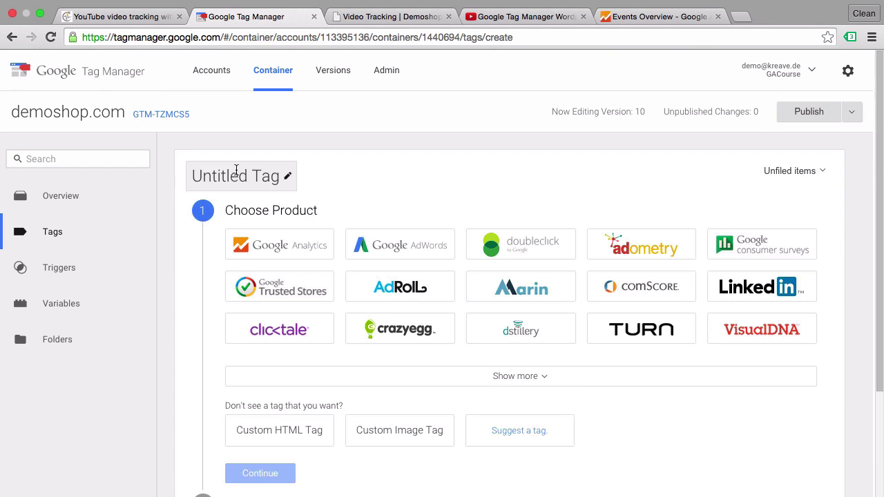
pyautogui.doubleClick(235, 173)
pyautogui.tripleClick(234, 170)
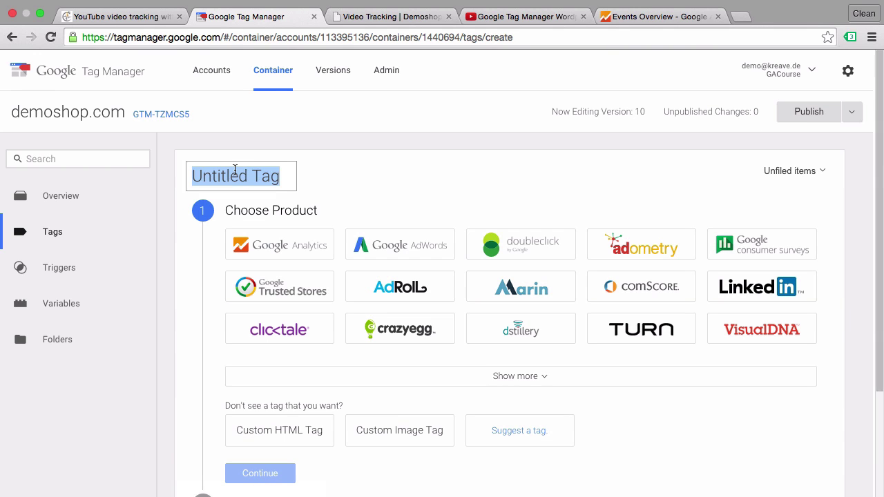
pyautogui.write('Lister')
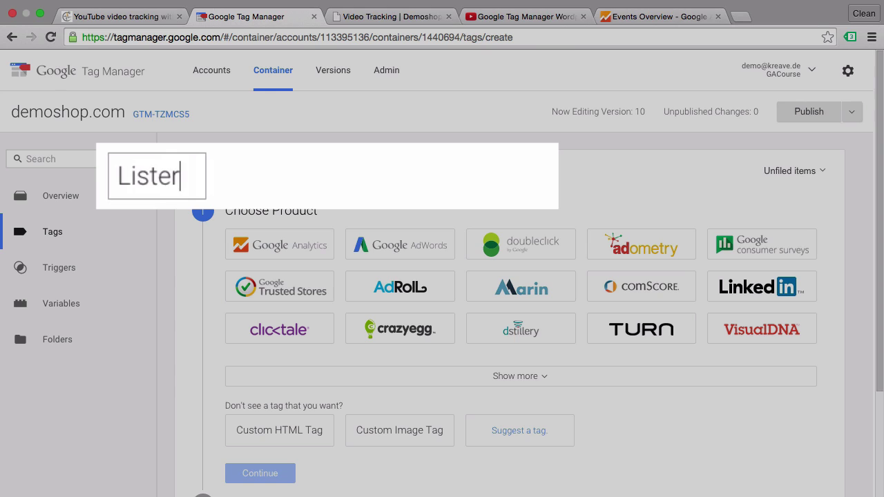
pyautogui.press('BackSpace')
pyautogui.write('ner')
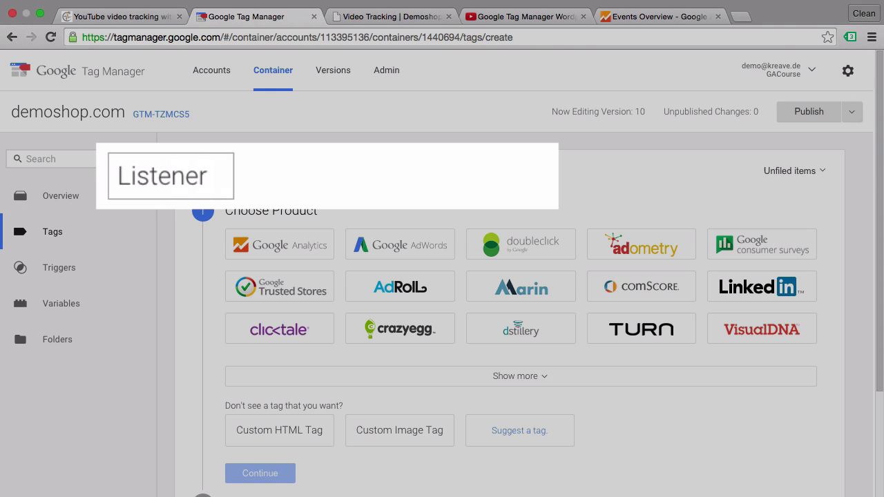
pyautogui.write(' - You')
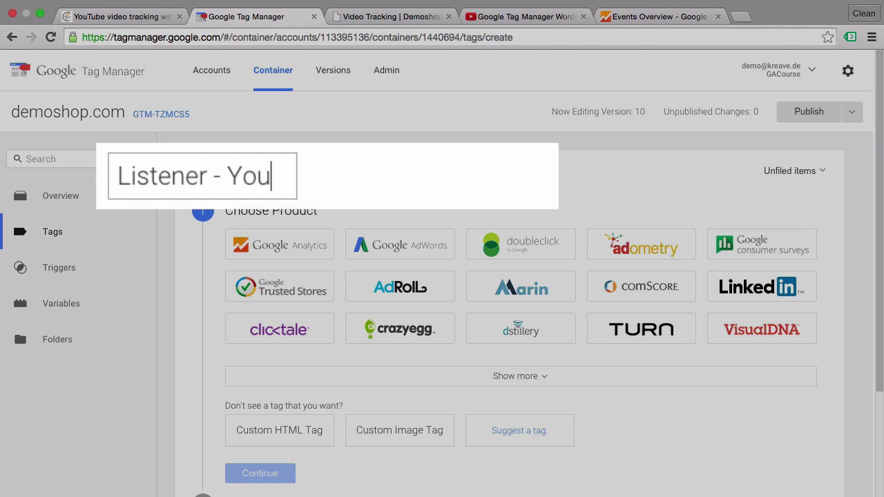
pyautogui.write('Tube Vid')
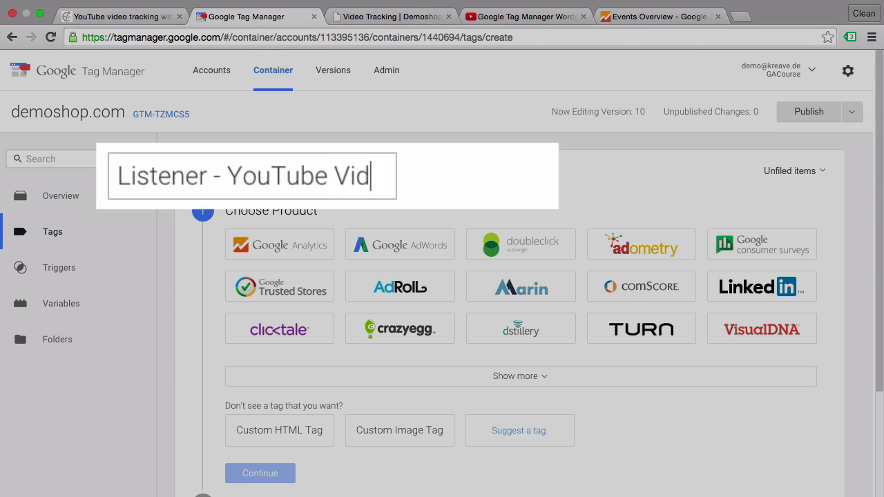
pyautogui.write('oes ')
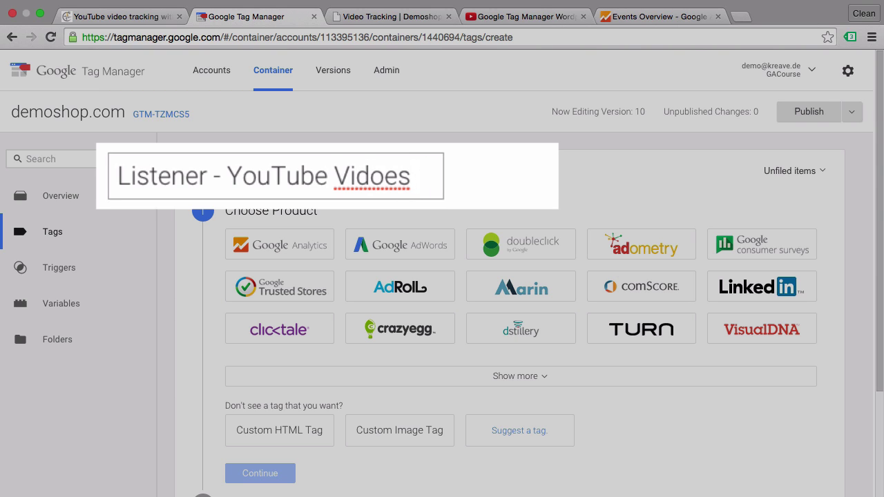
pyautogui.write('-')
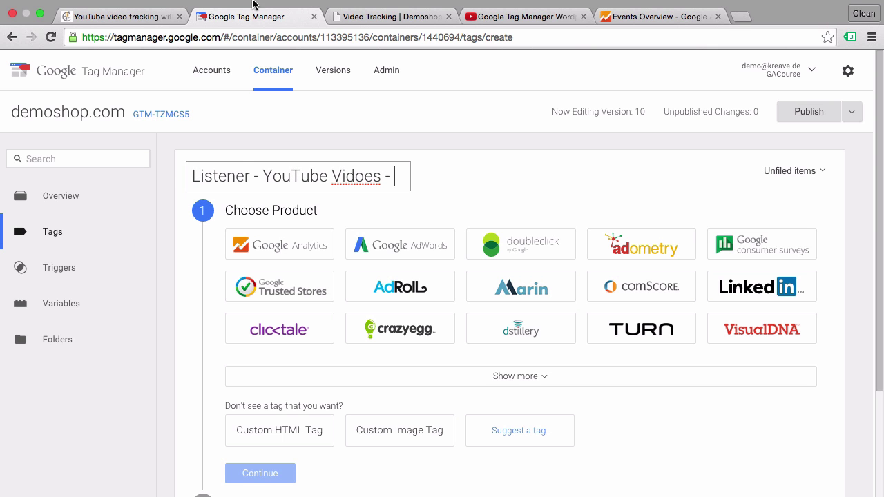
pyautogui.click(375, 20)
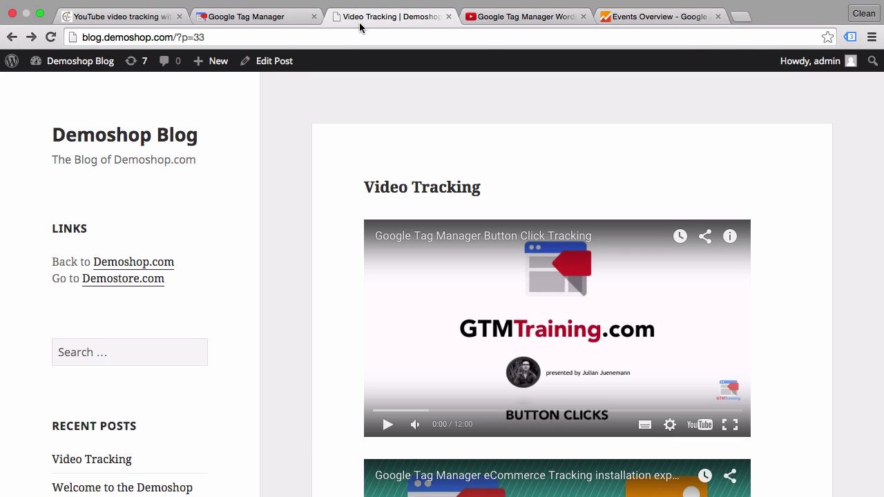
pyautogui.click(251, 18)
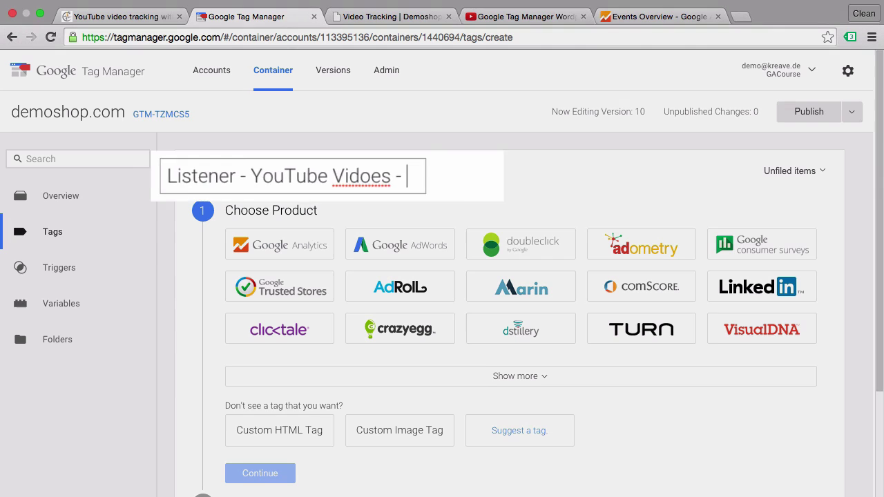
pyautogui.write('33')
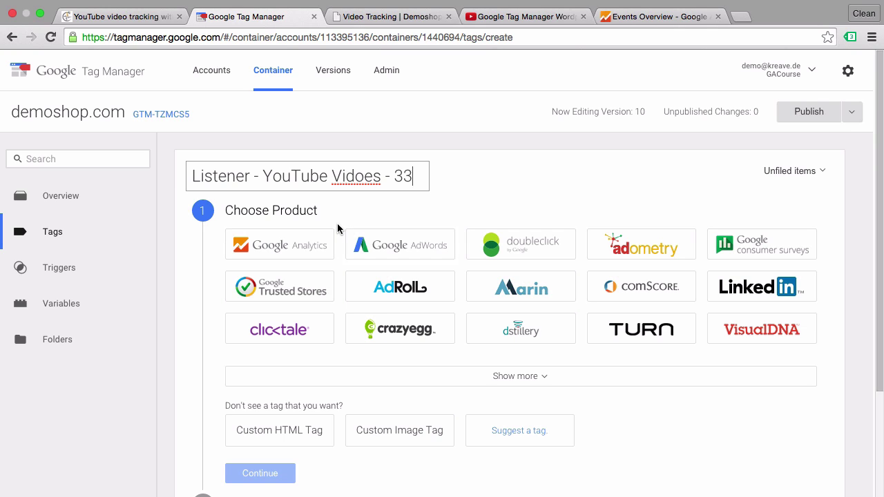
# Make the new tag a Custom HTML tag.
pyautogui.click(250, 441)
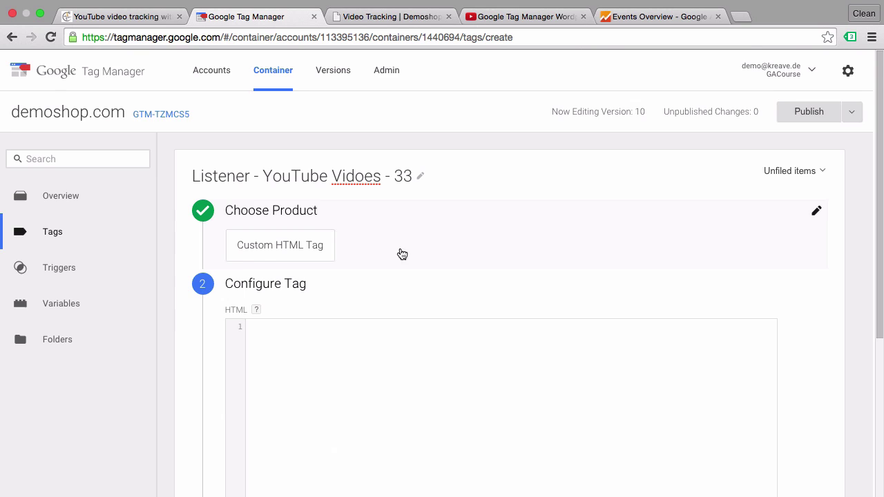
pyautogui.scroll(-3, 417, 258)
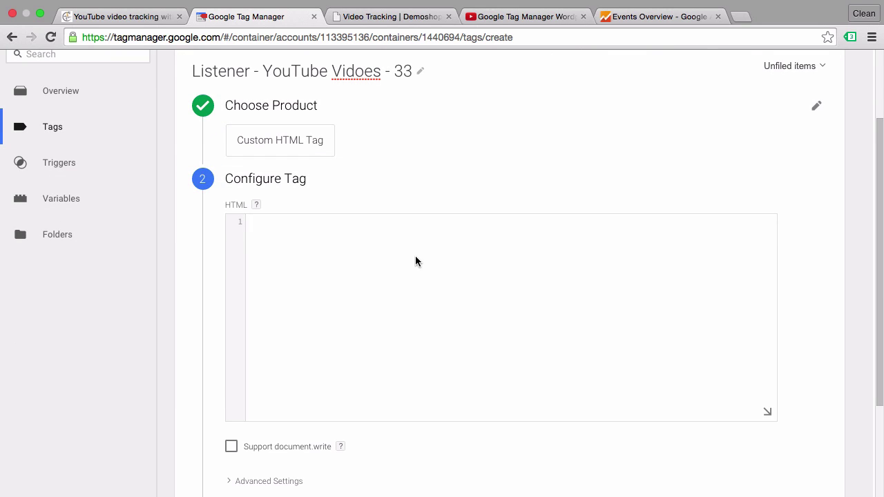
pyautogui.click(142, 17)
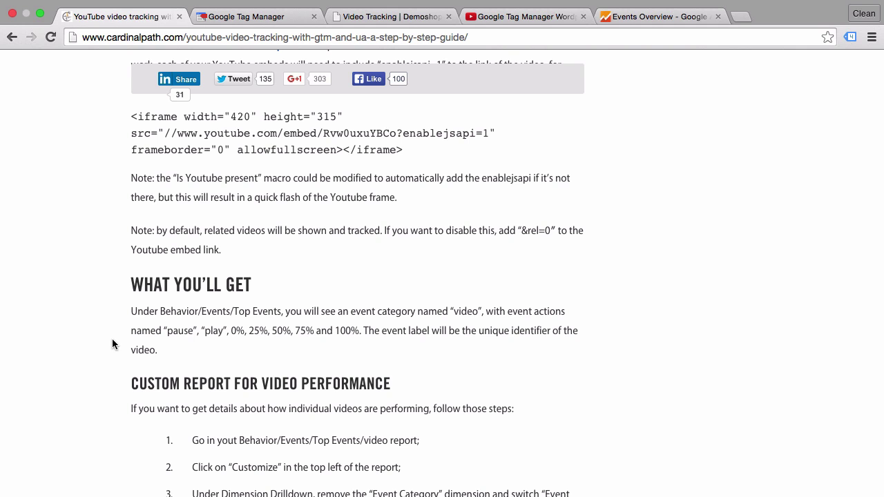
# Select and copy the entire listener script under 'Listen for YouTube Activity'.
pyautogui.scroll(-20, 112, 344)
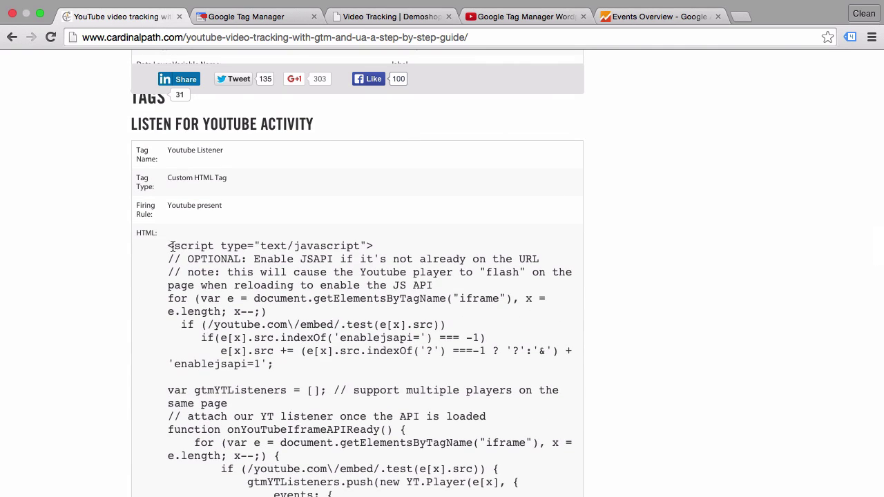
pyautogui.moveTo(169, 246); pyautogui.dragTo(334, 495)
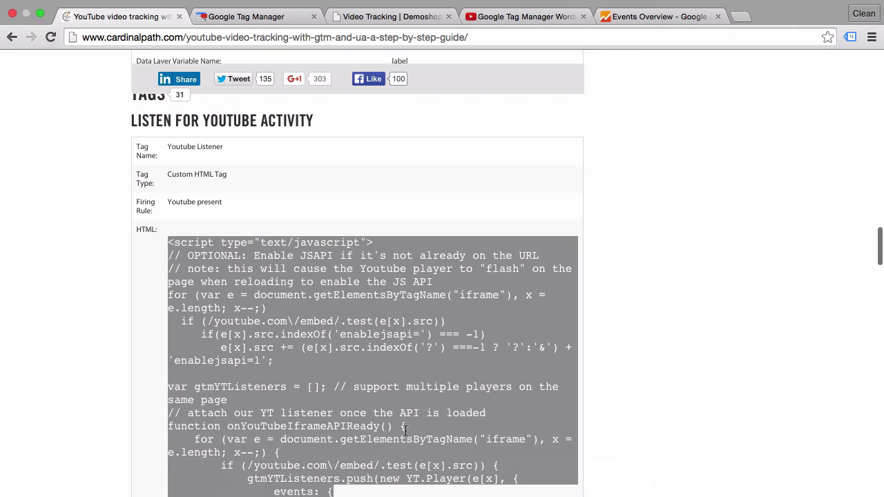
pyautogui.scroll(-5, 408, 432)
pyautogui.scroll(2, 408, 433)
pyautogui.scroll(-12, 380, 397)
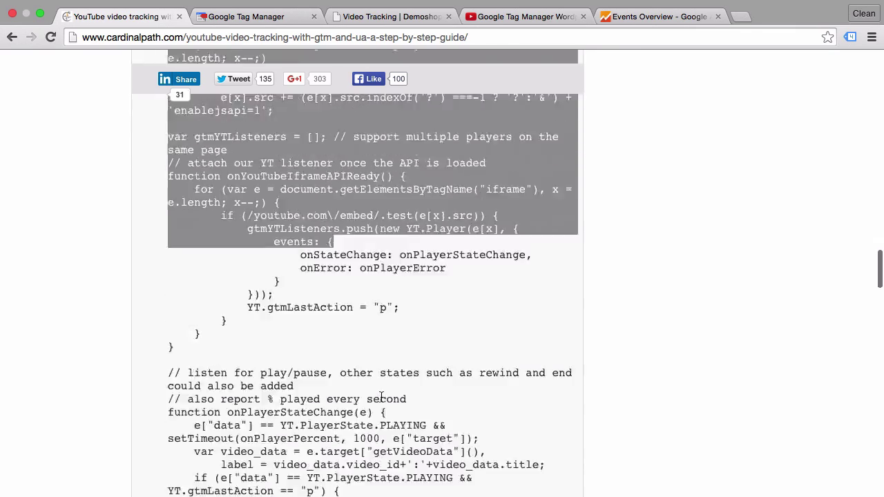
pyautogui.scroll(-7, 380, 399)
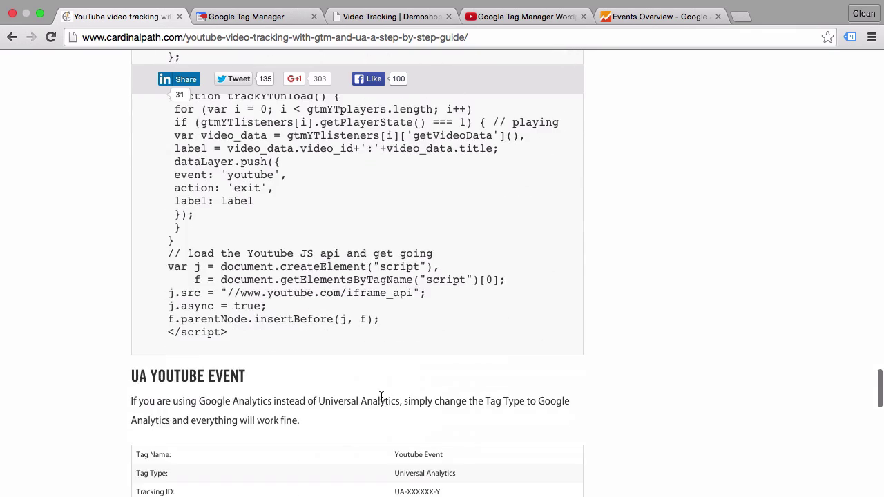
pyautogui.moveTo(241, 332); pyautogui.dragTo(168, 348)
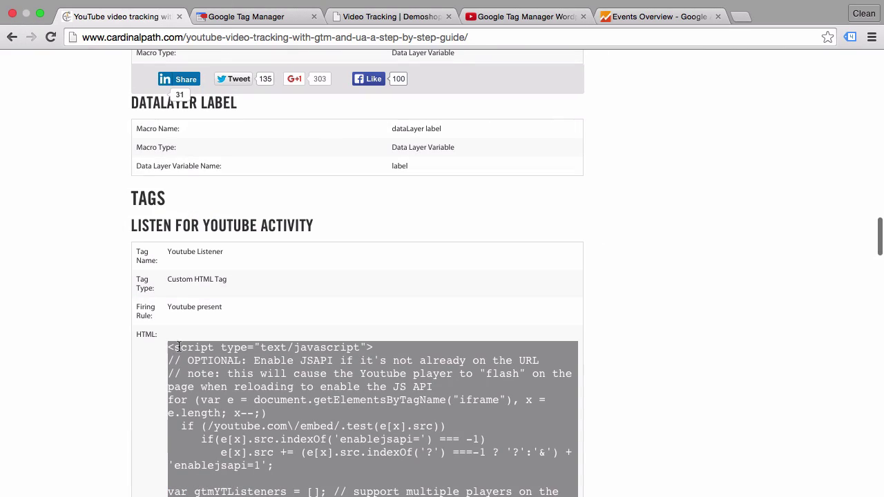
pyautogui.rightClick(253, 358)
pyautogui.click(284, 366)
# Paste the YouTube listener script into the tag's HTML field and continue to Fire On.
pyautogui.click(260, 12)
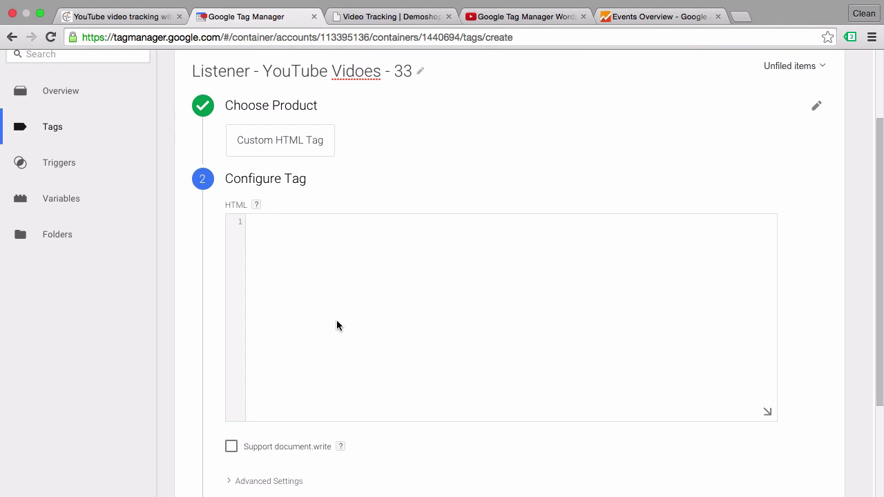
pyautogui.rightClick(336, 326)
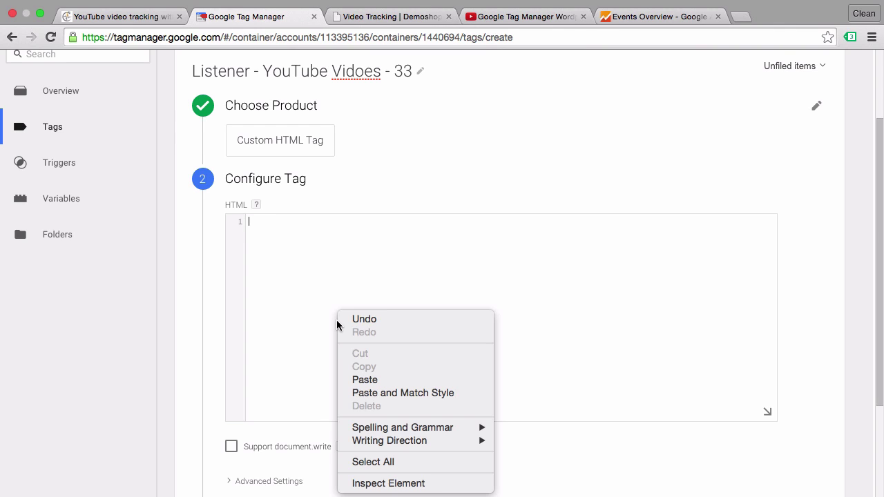
pyautogui.click(422, 379)
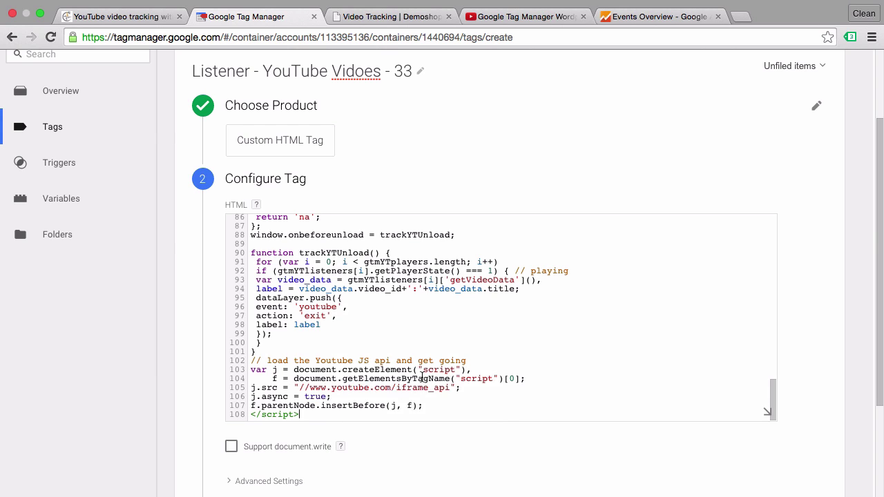
pyautogui.scroll(-3, 202, 257)
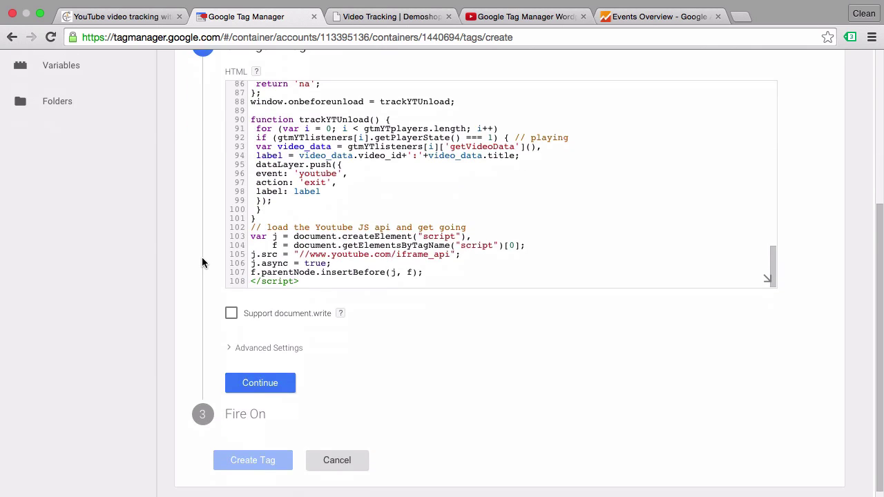
pyautogui.click(259, 375)
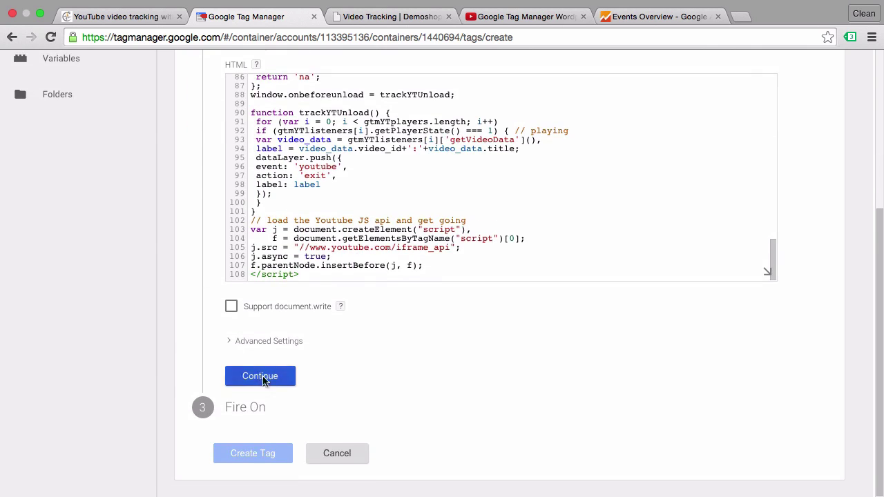
pyautogui.scroll(-10, 193, 376)
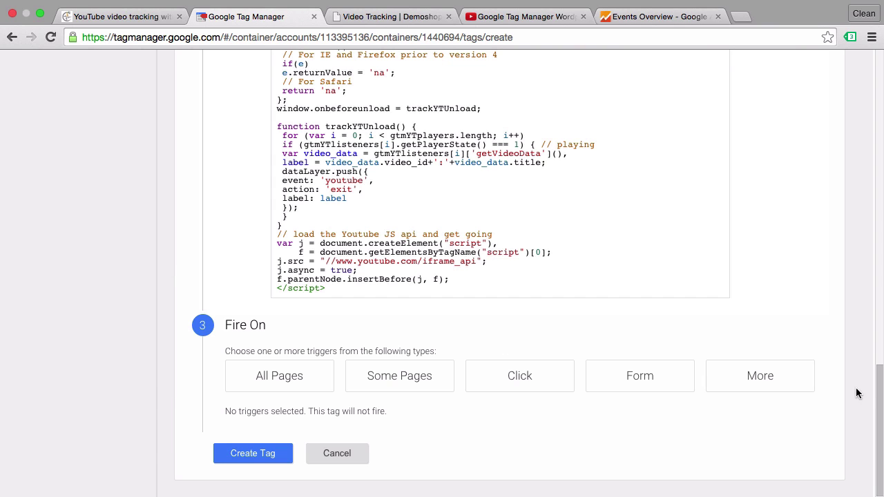
# Create a new DOM Ready page view trigger named YouTubeVideoPage.
pyautogui.click(778, 379)
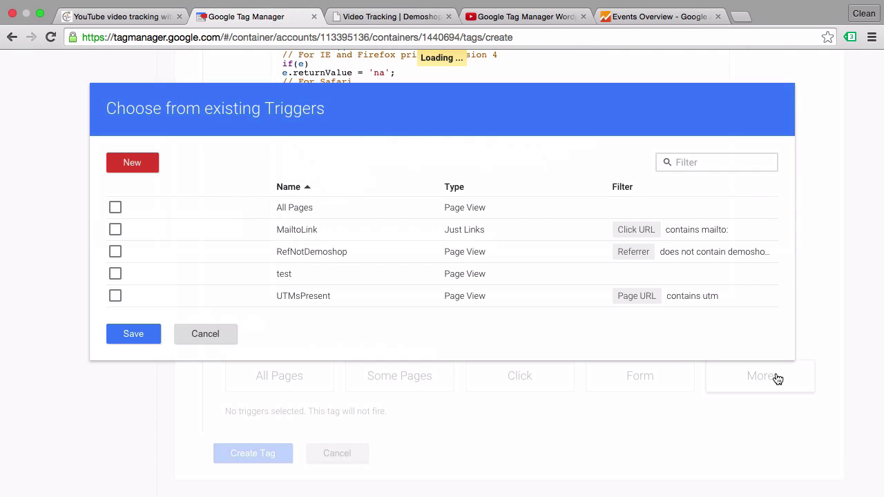
pyautogui.click(141, 164)
pyautogui.click(126, 171)
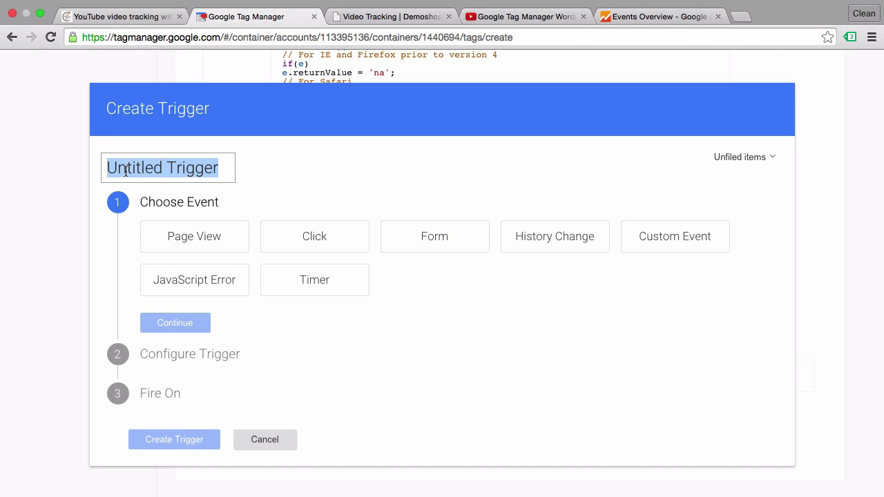
pyautogui.write('YouTu')
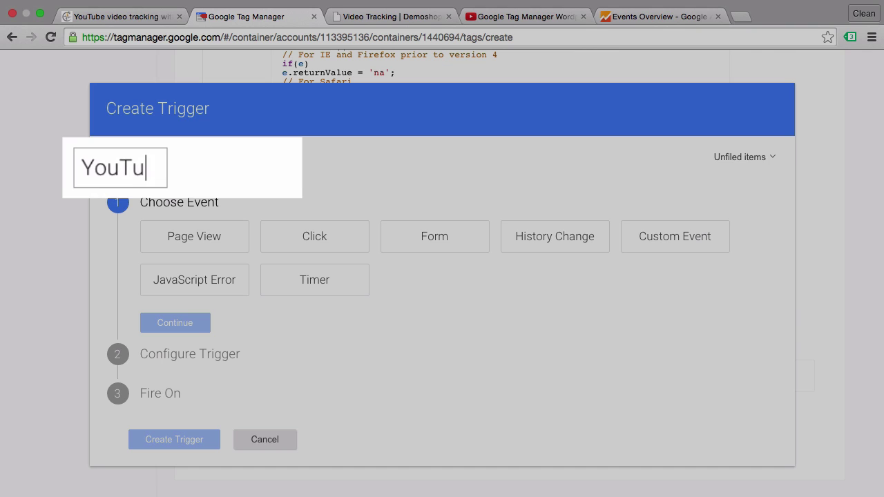
pyautogui.write('beVideoPage')
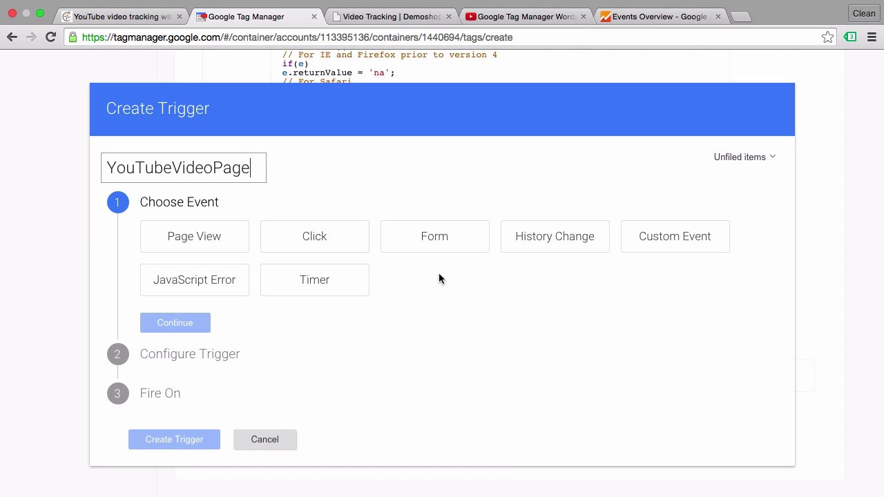
pyautogui.click(201, 241)
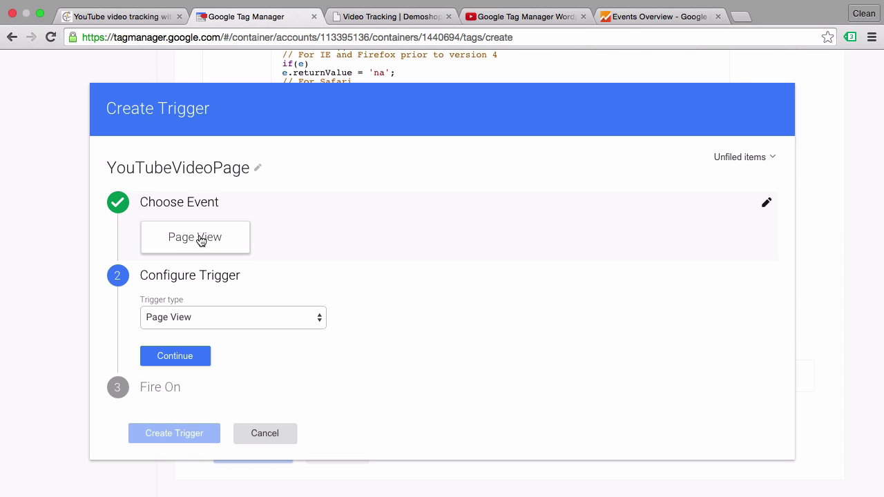
pyautogui.click(176, 315)
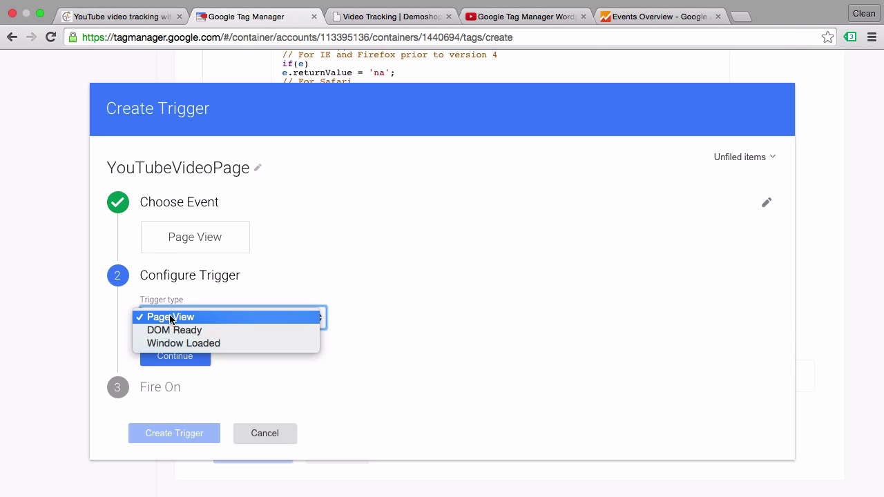
pyautogui.click(163, 330)
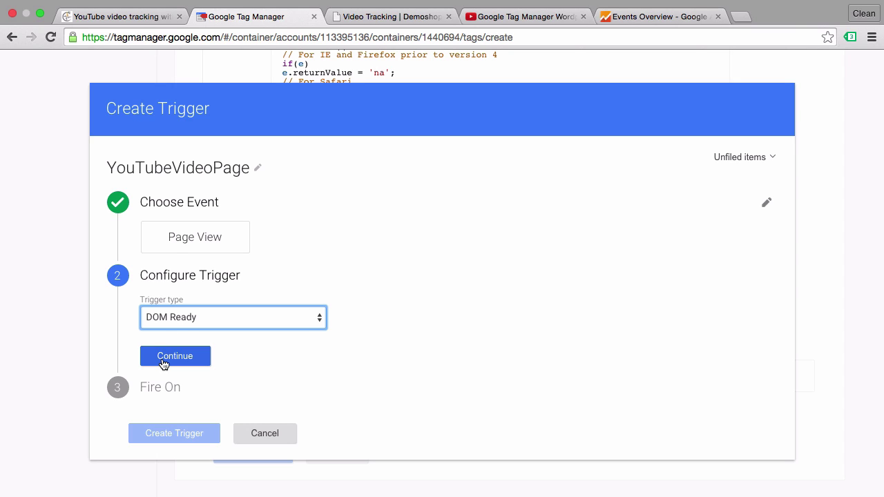
pyautogui.click(164, 364)
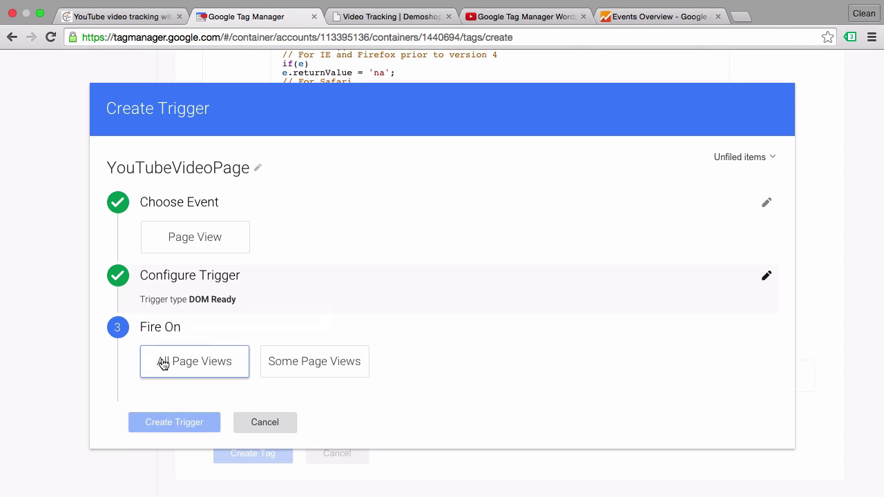
# Restrict it to some page views where Page URL contains 33, then check the post's URL.
pyautogui.click(359, 368)
pyautogui.click(208, 369)
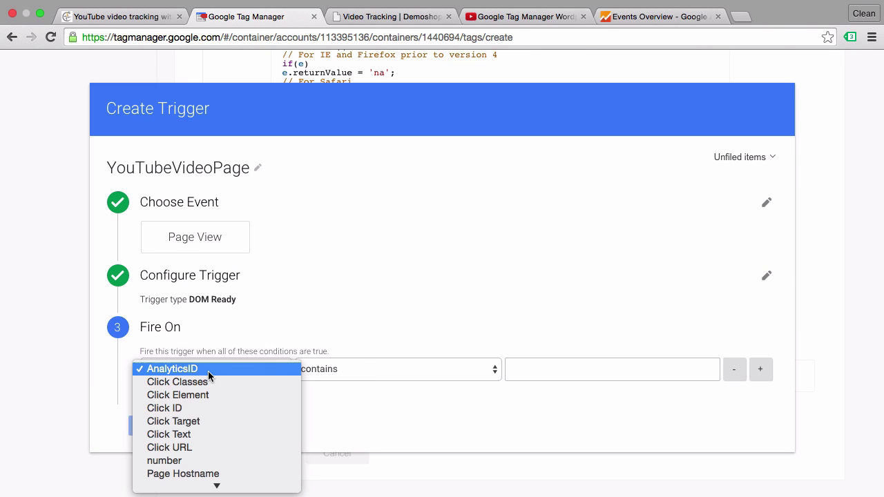
pyautogui.moveTo(193, 482)
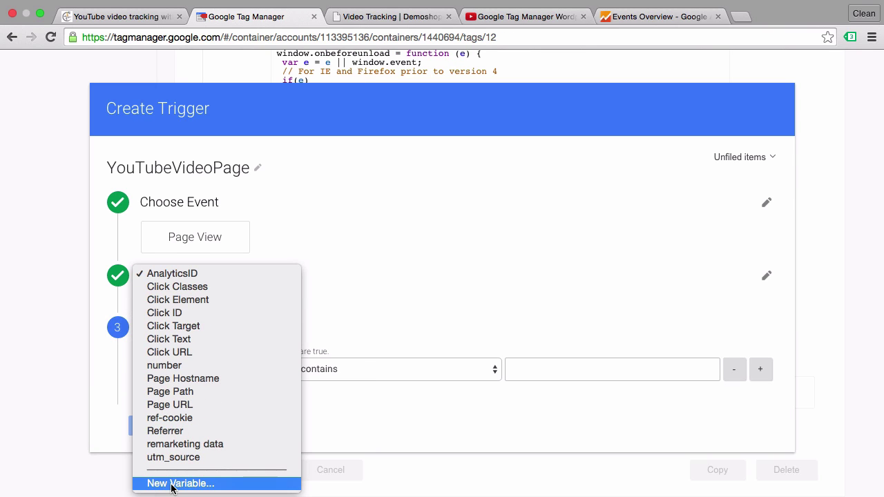
pyautogui.click(184, 406)
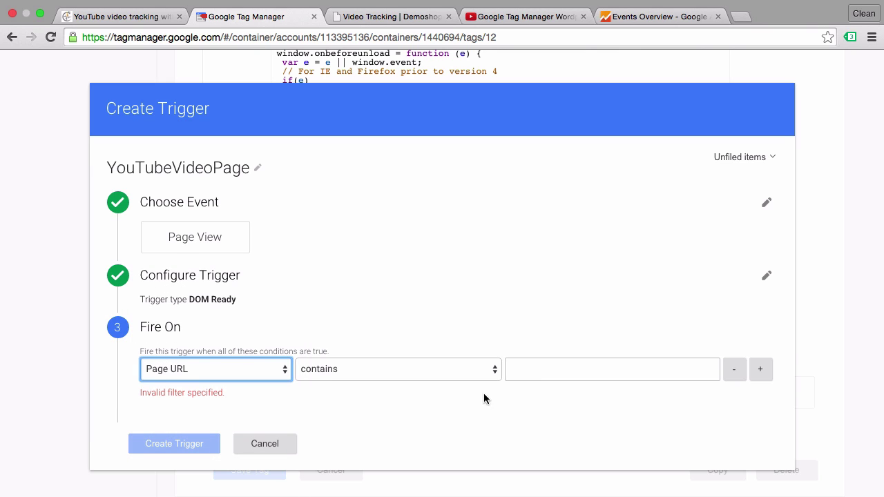
pyautogui.click(537, 369)
pyautogui.write('33')
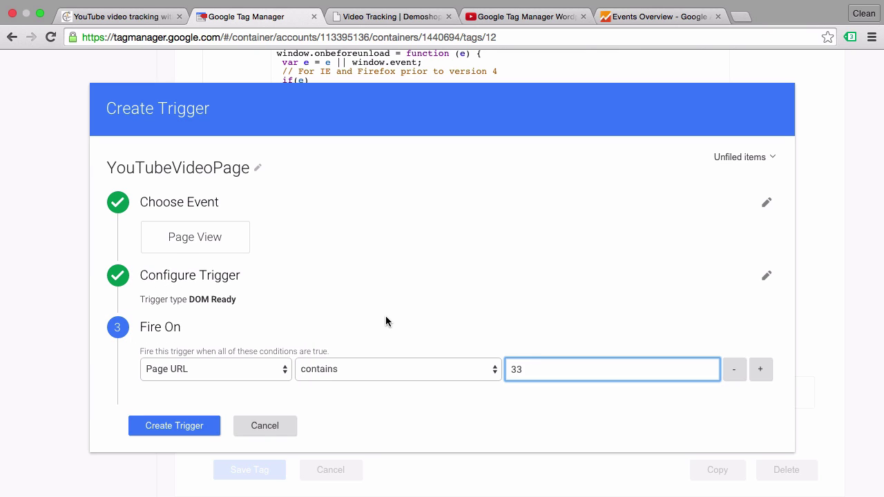
pyautogui.click(404, 23)
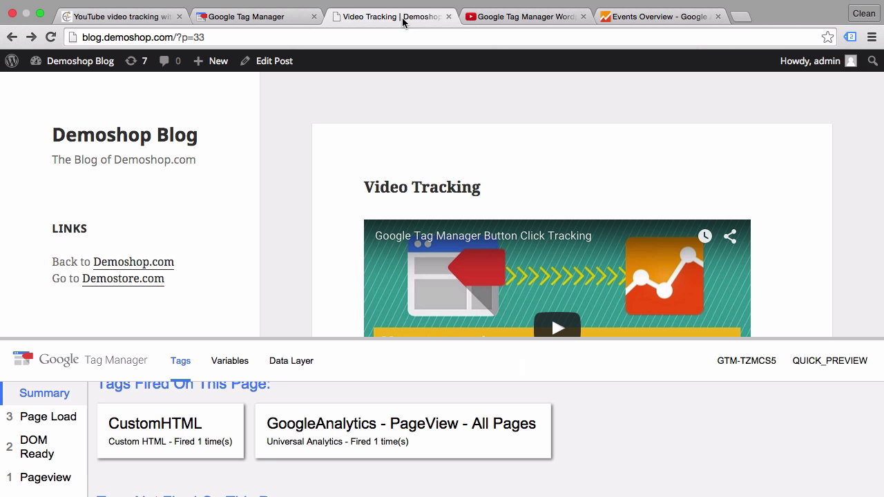
# Compare the Cardinal Path guide with the Video Tracking post, then resume the YouTubeVideoPage trigger.
pyautogui.click(243, 20)
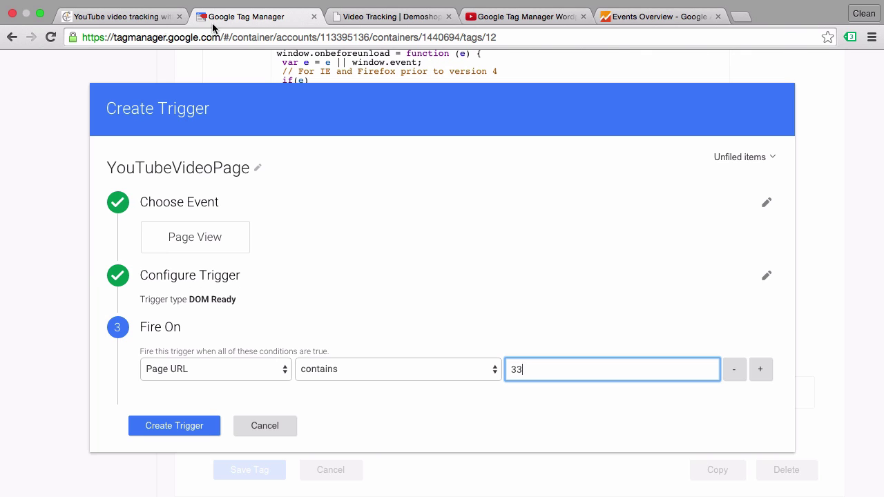
pyautogui.click(135, 17)
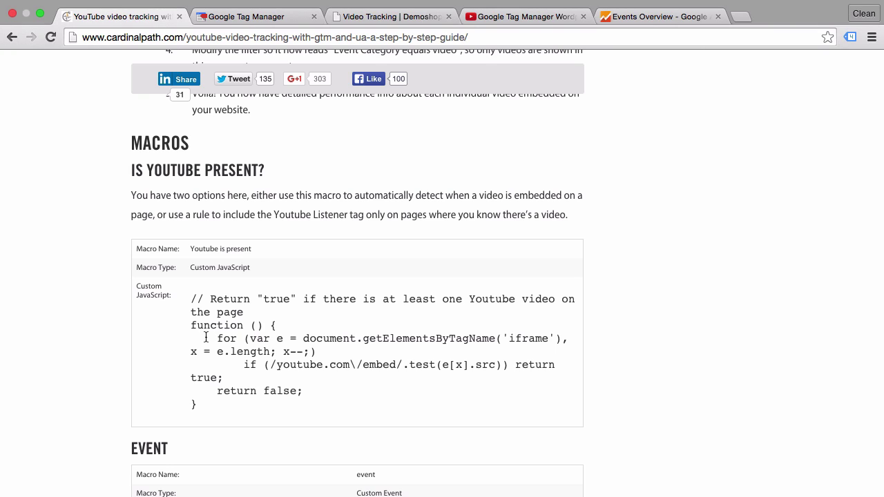
pyautogui.click(363, 17)
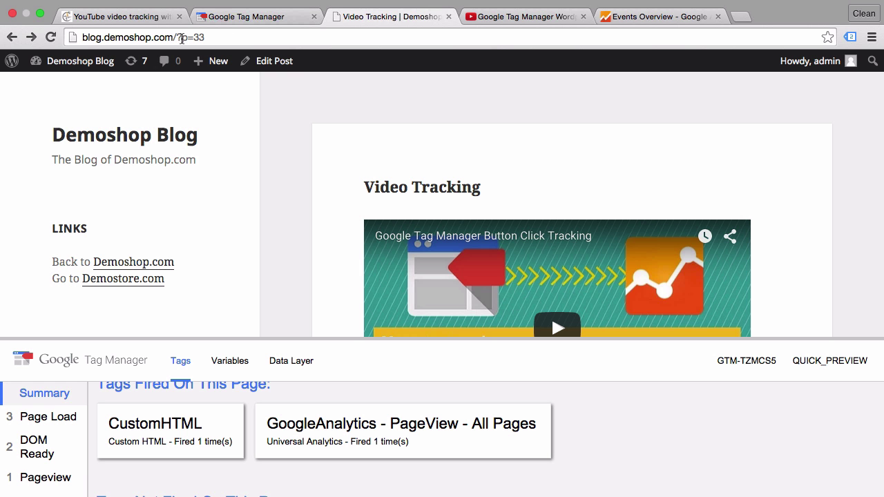
pyautogui.click(284, 18)
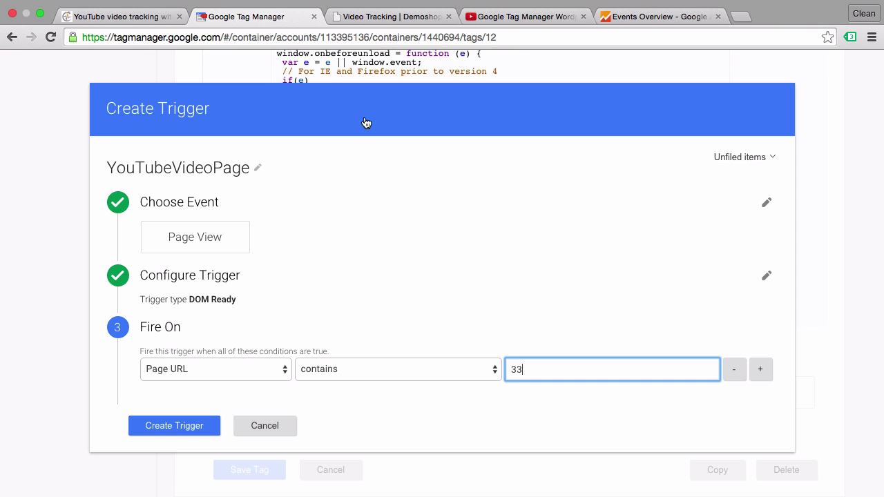
# Save the YouTubeVideoPage trigger and the Listener - YouTube Vidoes - 33 tag, then open Publish options.
pyautogui.click(187, 427)
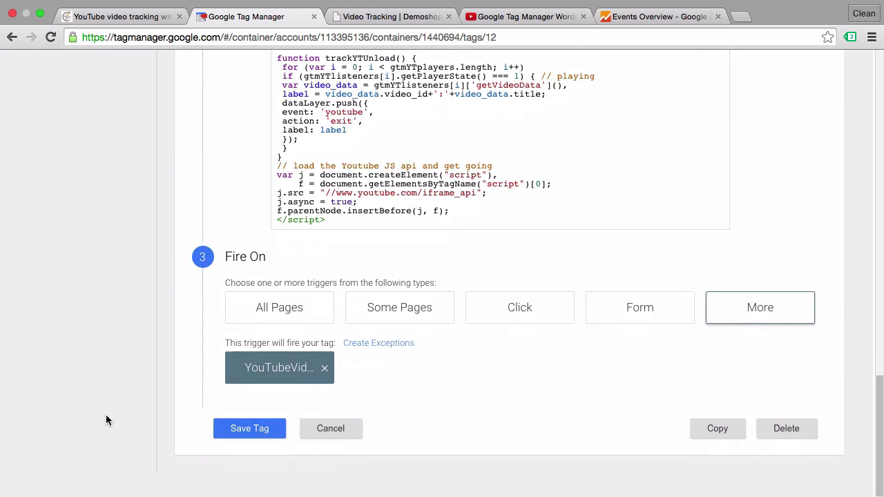
pyautogui.click(257, 455)
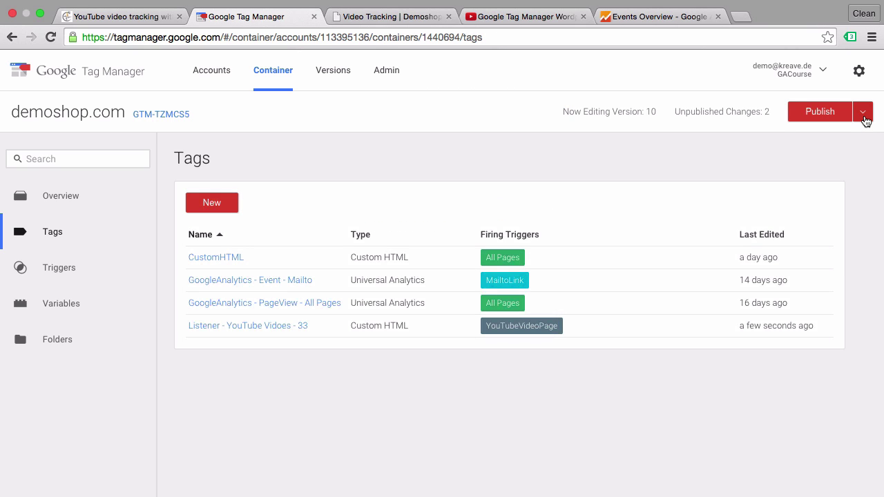
pyautogui.click(864, 119)
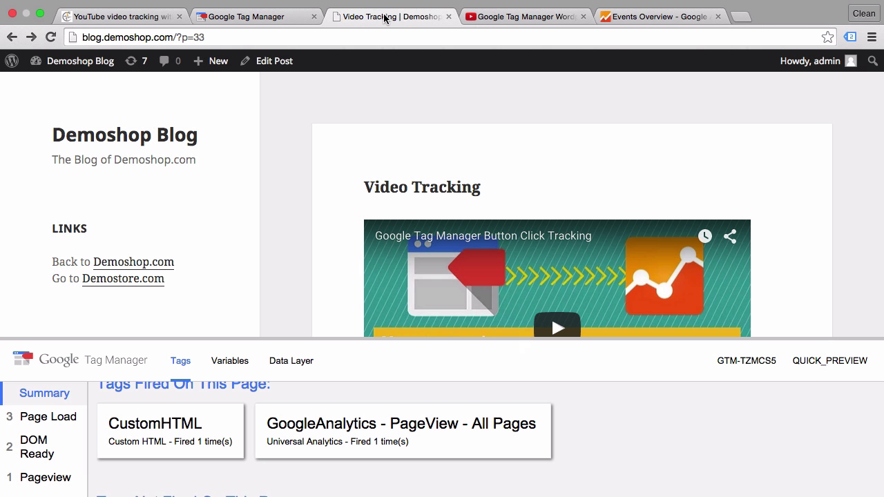
# Reload the blog post under preview, resize the debug panel, then play and pause the embedded video.
pyautogui.click(54, 40)
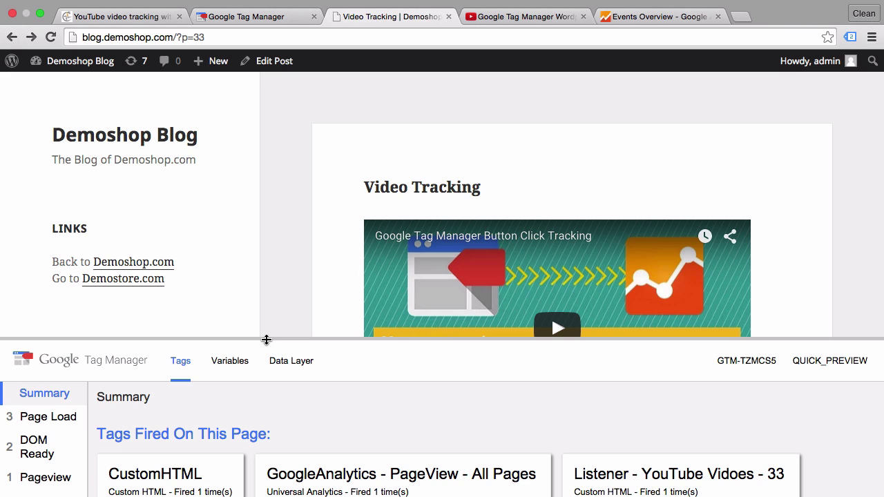
pyautogui.moveTo(267, 339); pyautogui.dragTo(277, 182)
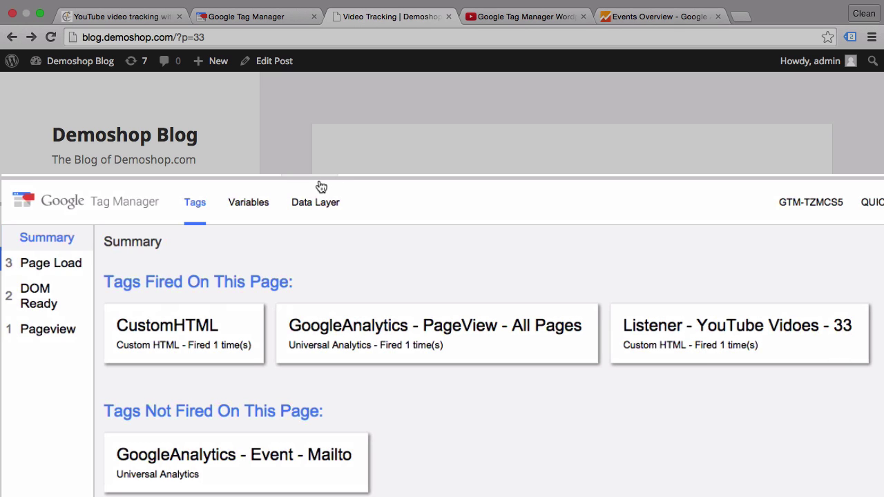
pyautogui.moveTo(322, 181); pyautogui.dragTo(311, 362)
pyautogui.scroll(-2, 340, 258)
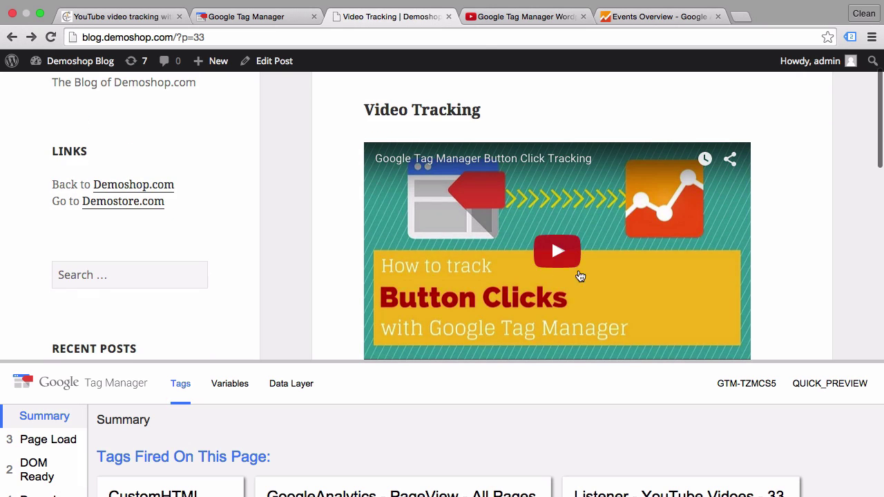
pyautogui.click(566, 260)
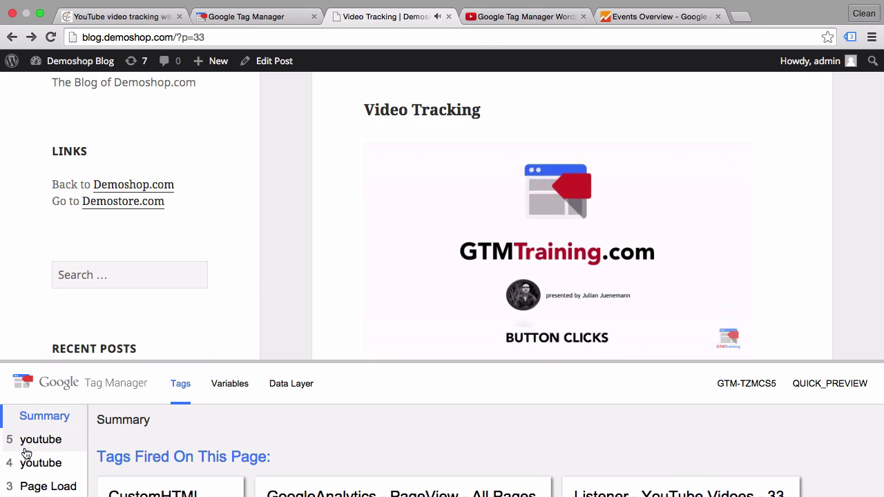
pyautogui.click(387, 346)
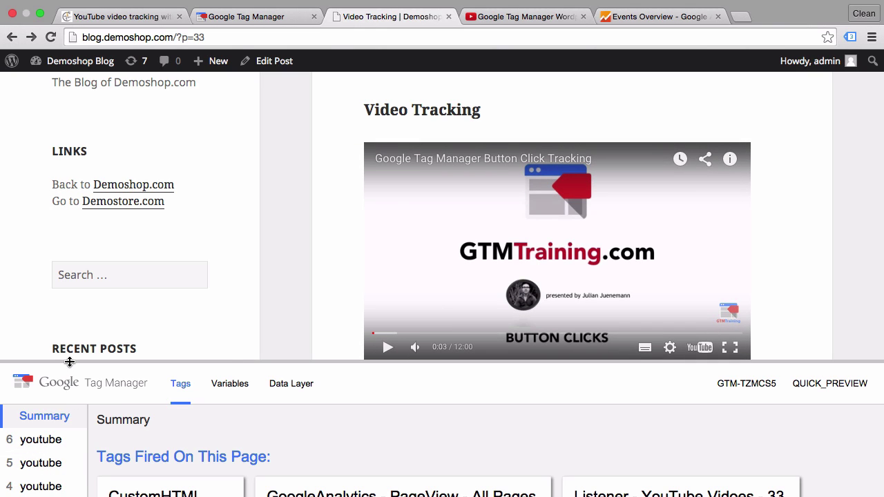
pyautogui.moveTo(70, 360); pyautogui.dragTo(76, 228)
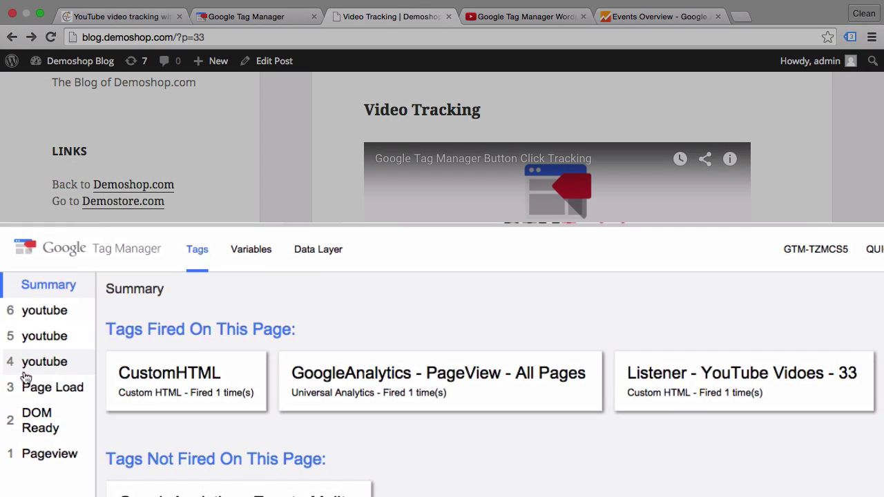
# Inspect the Data Layer messages of the fourth and fifth youtube events.
pyautogui.click(37, 366)
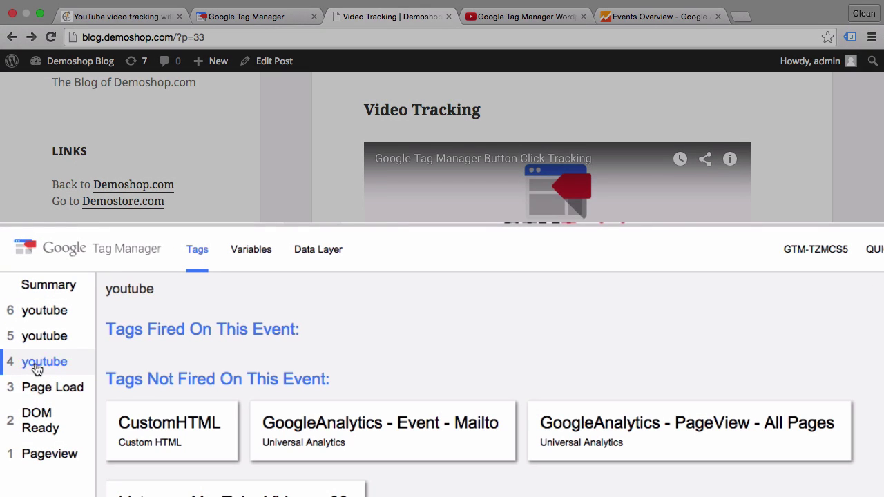
pyautogui.click(319, 265)
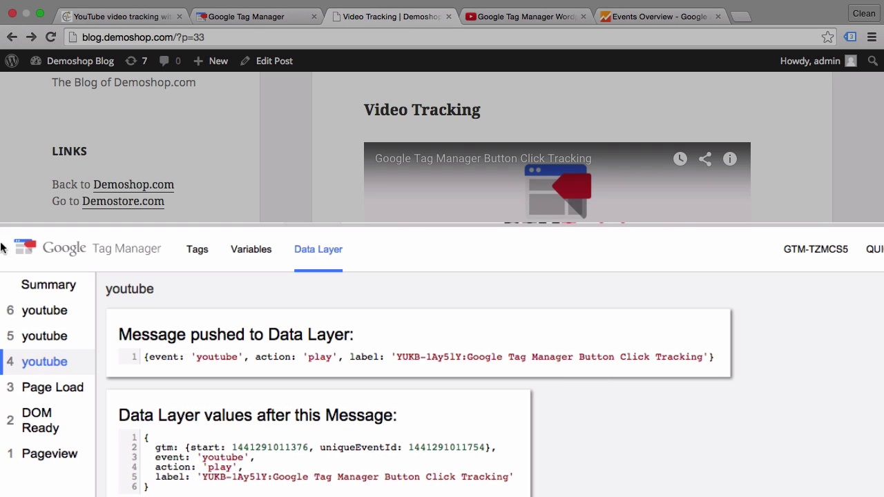
pyautogui.click(34, 337)
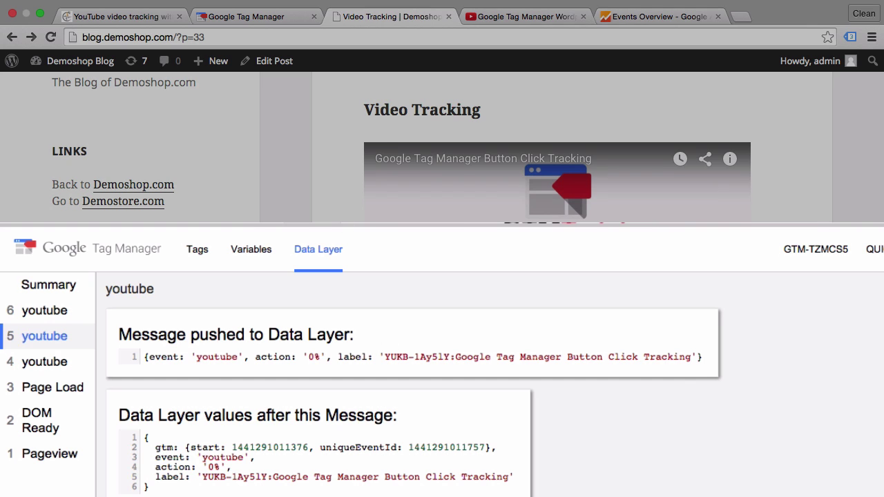
pyautogui.scroll(-10, 442, 147)
pyautogui.scroll(2, 468, 163)
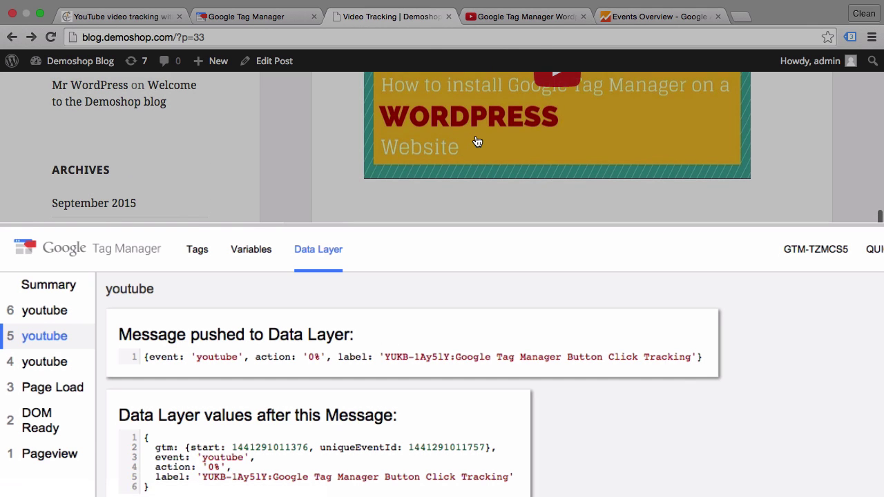
# Play and pause the second video, then inspect youtube events 7, 8 and 9.
pyautogui.click(475, 140)
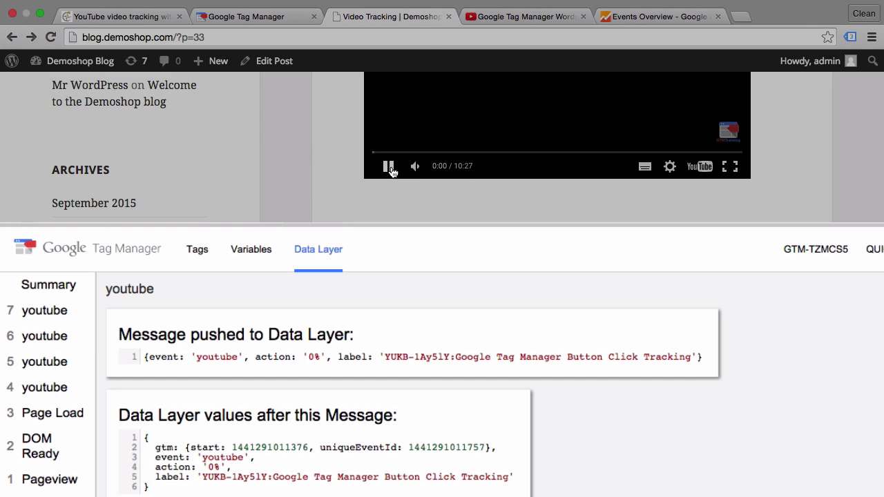
pyautogui.click(391, 172)
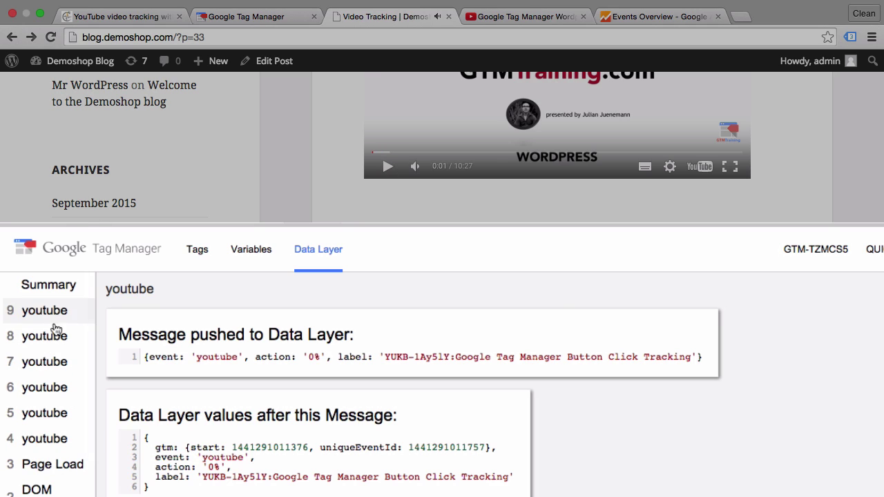
pyautogui.click(27, 360)
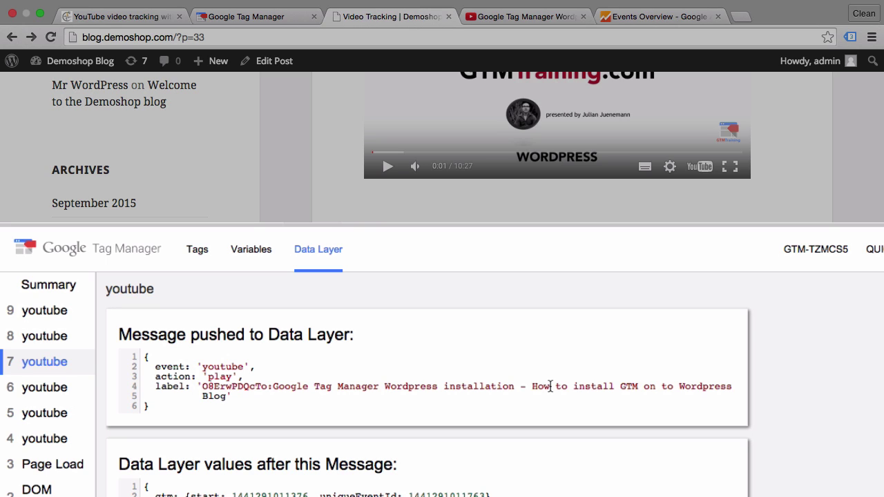
pyautogui.click(17, 336)
pyautogui.click(40, 320)
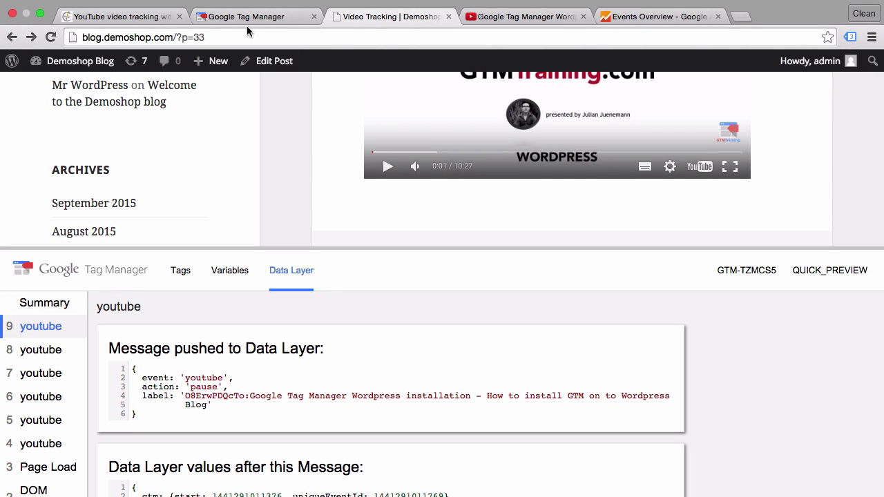
# Start a new user-defined Data Layer Variable from the container's Variables page.
pyautogui.click(243, 19)
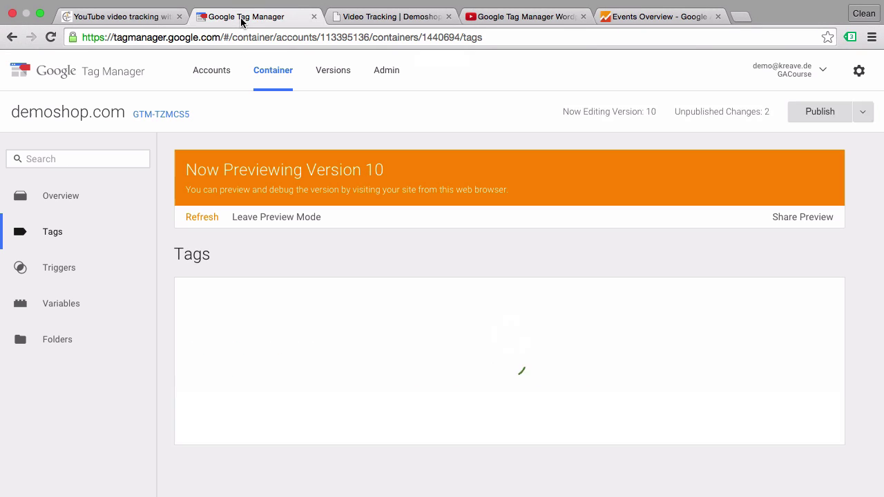
pyautogui.click(60, 313)
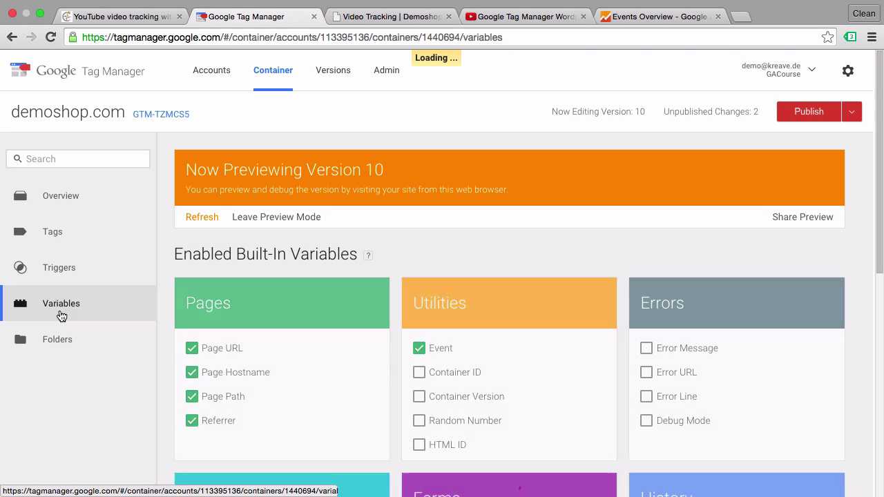
pyautogui.scroll(-2, 244, 357)
pyautogui.scroll(-10, 243, 357)
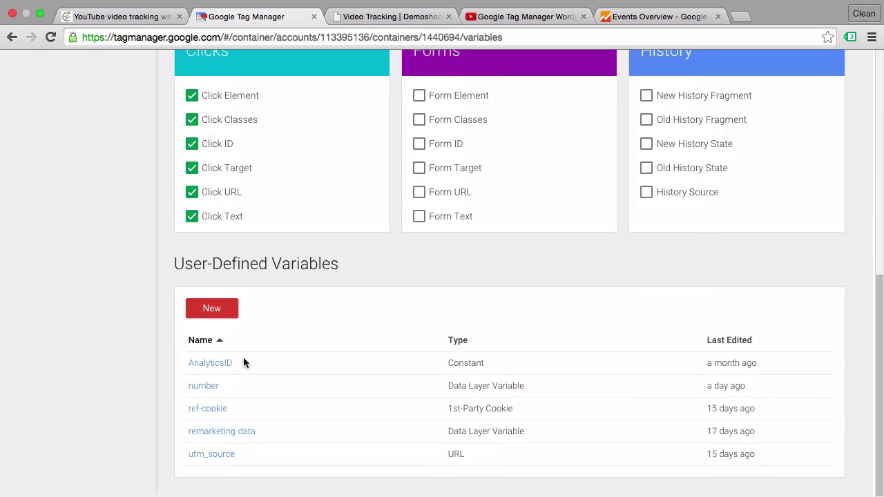
pyautogui.click(227, 317)
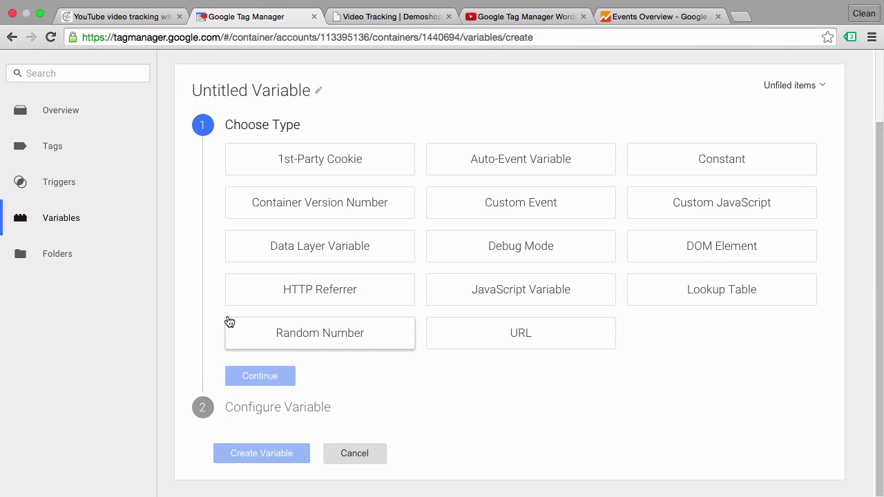
pyautogui.click(333, 251)
# Name the variable 'action' with data layer key 'action' and save it.
pyautogui.click(252, 118)
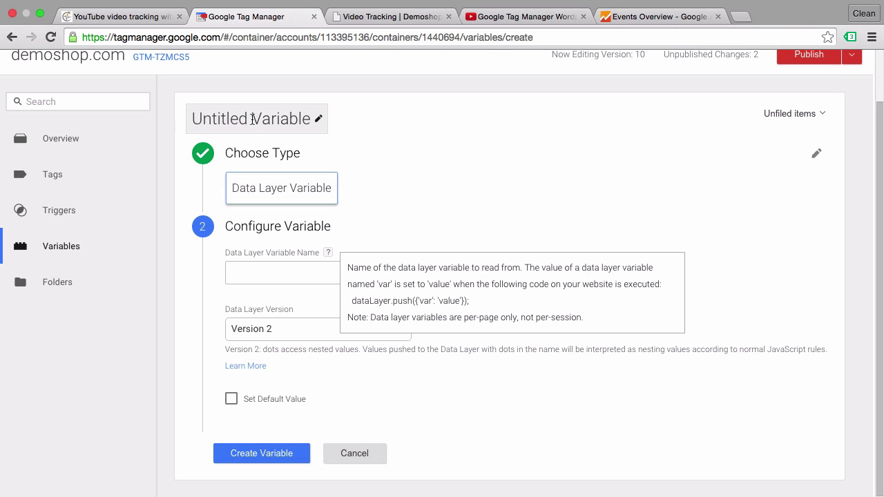
pyautogui.doubleClick(252, 118)
pyautogui.click(252, 119)
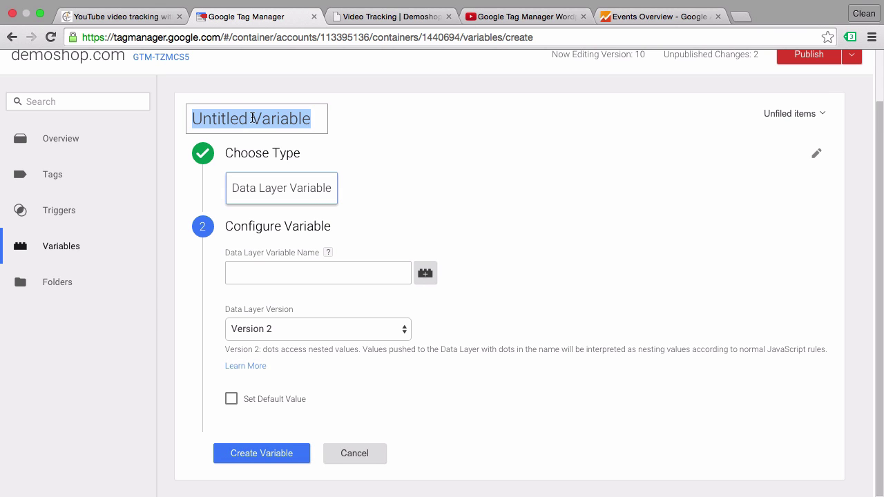
pyautogui.click(389, 15)
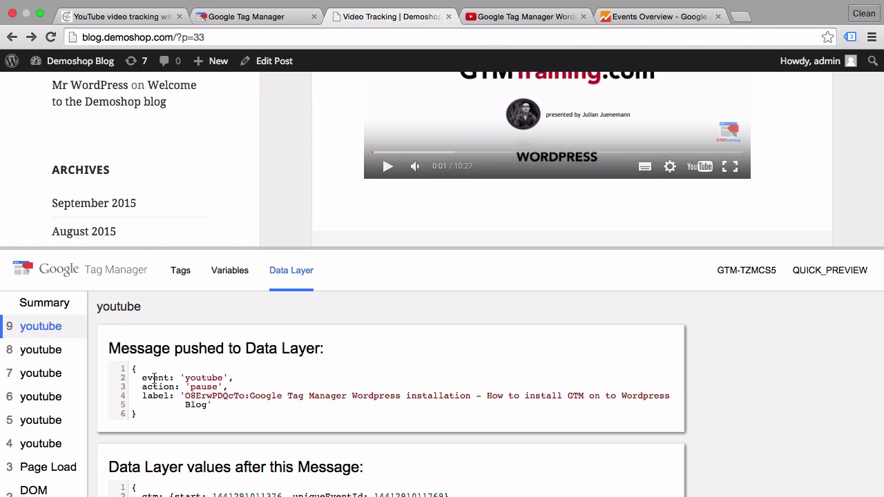
pyautogui.click(280, 18)
pyautogui.click(291, 275)
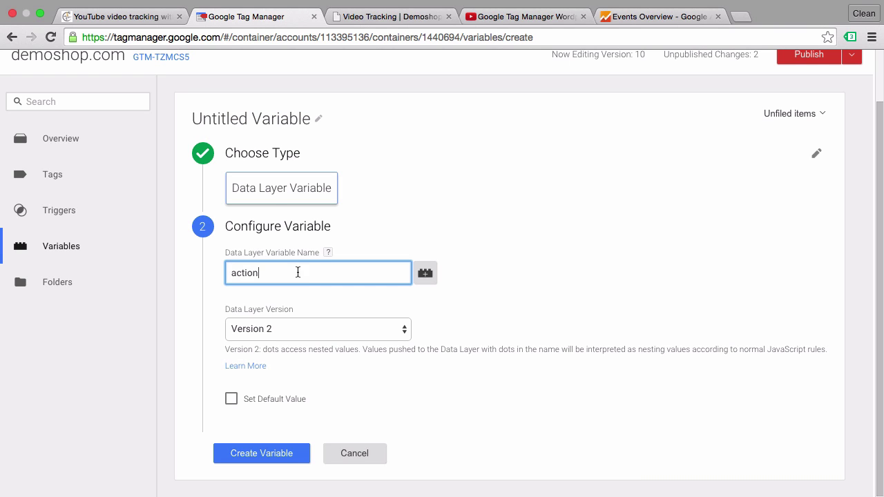
pyautogui.click(223, 116)
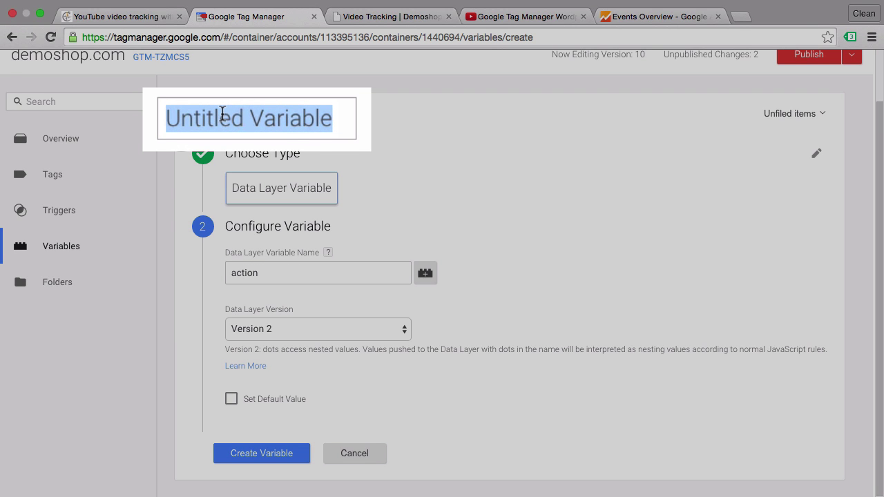
pyautogui.write('action')
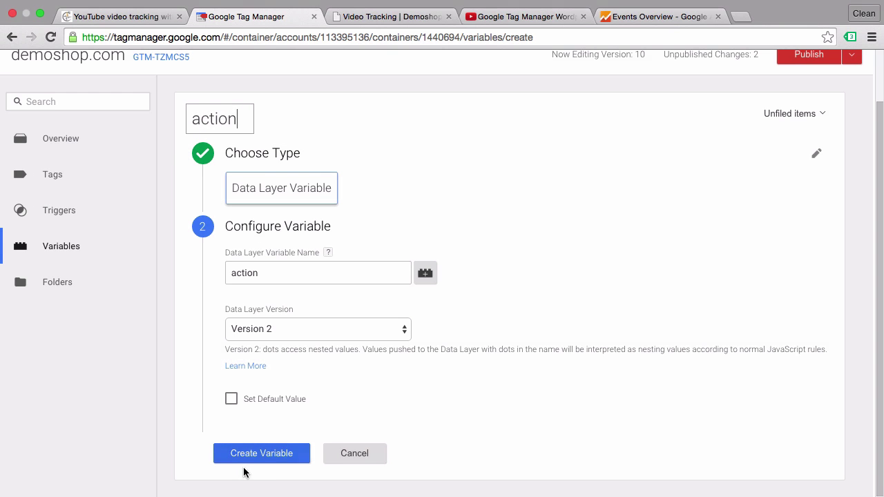
pyautogui.click(261, 454)
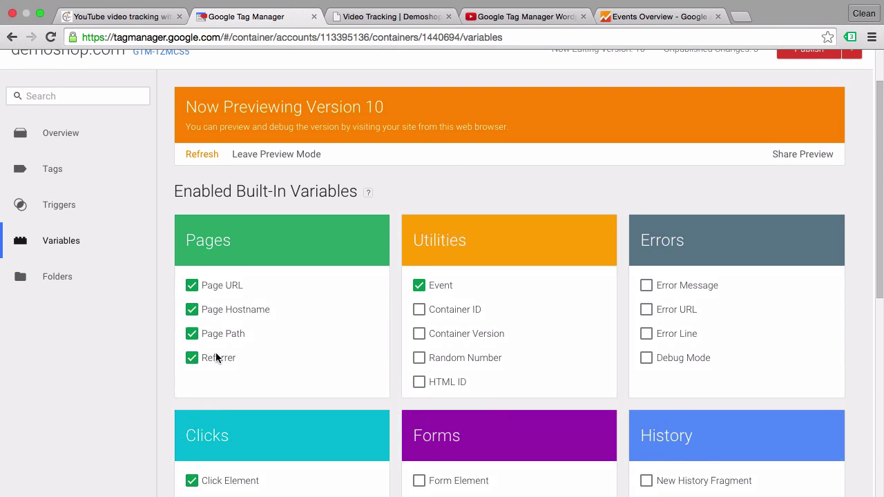
# Create a Data Layer Variable named 'label' reading key 'label'.
pyautogui.scroll(-6, 216, 358)
pyautogui.click(208, 284)
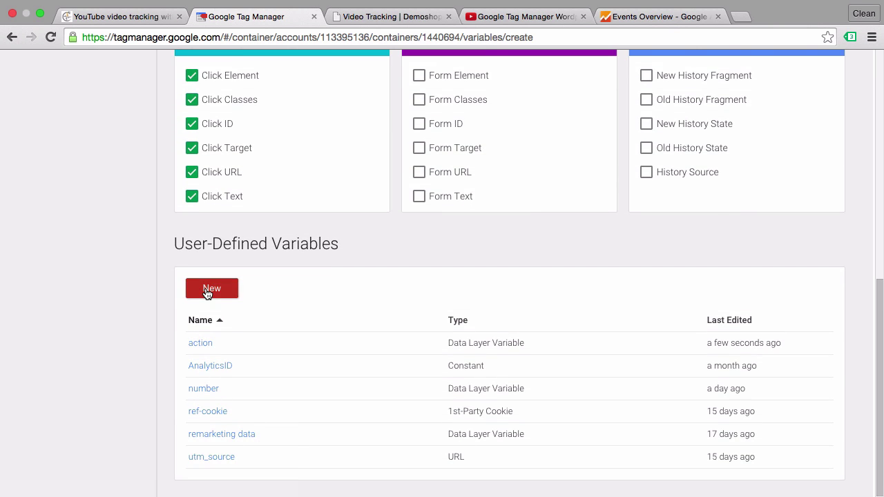
pyautogui.click(241, 89)
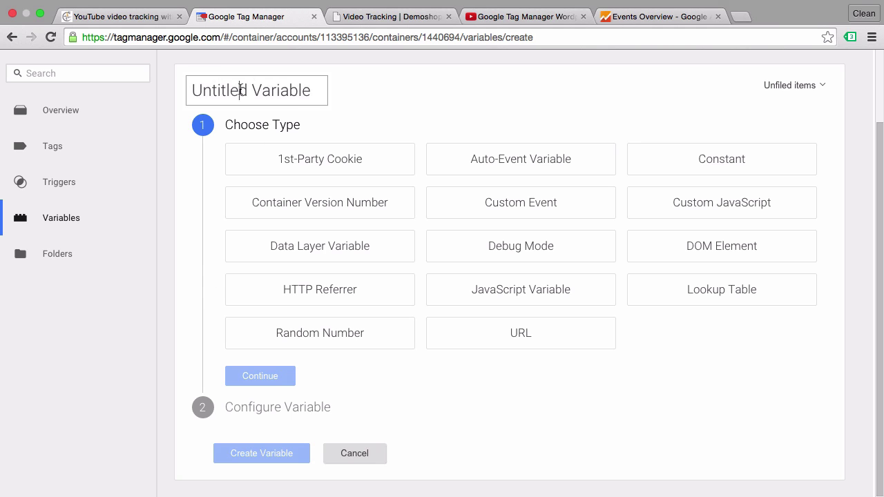
pyautogui.tripleClick(231, 88)
pyautogui.write('label')
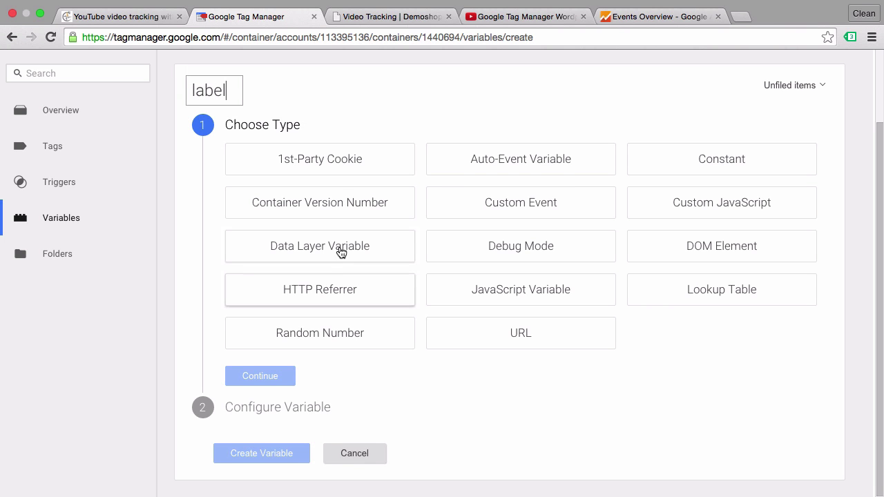
pyautogui.click(339, 250)
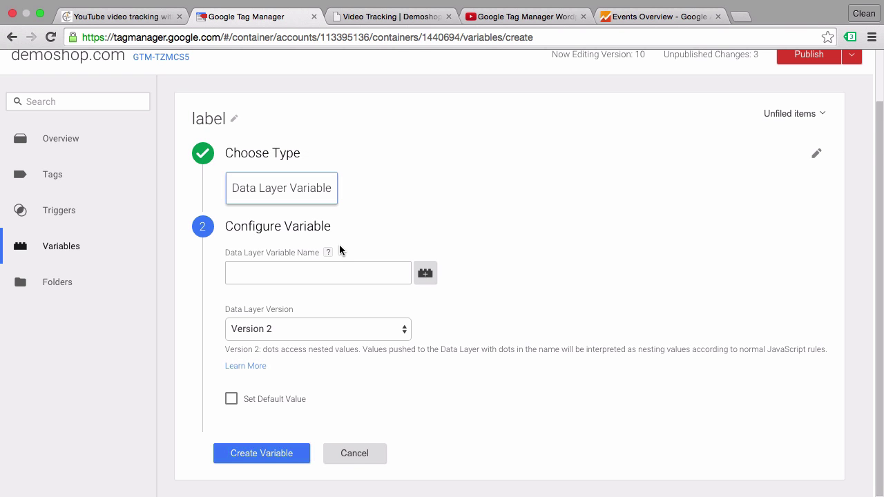
pyautogui.click(272, 272)
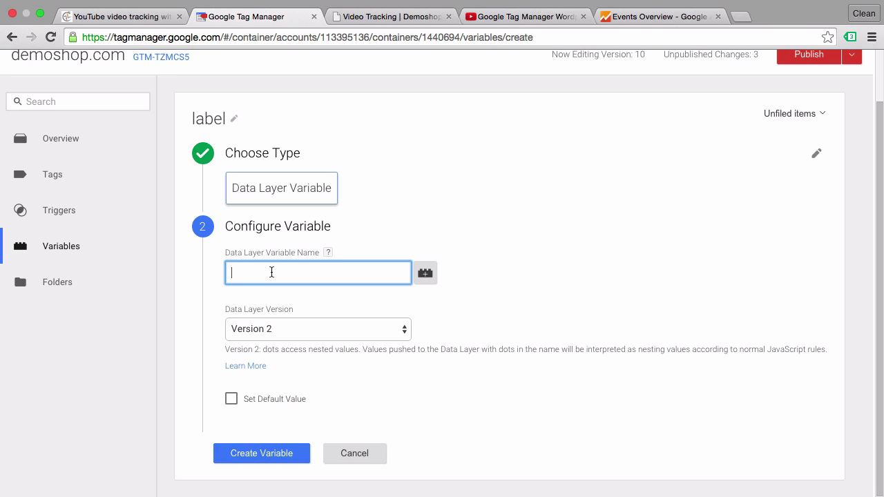
pyautogui.click(255, 454)
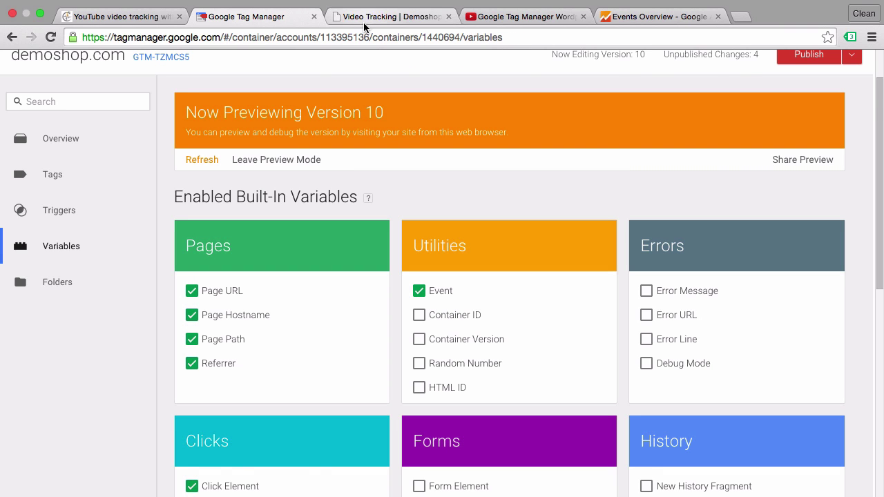
# Refresh the Tag Manager preview and reload the blog post to pick up the new variables.
pyautogui.click(364, 25)
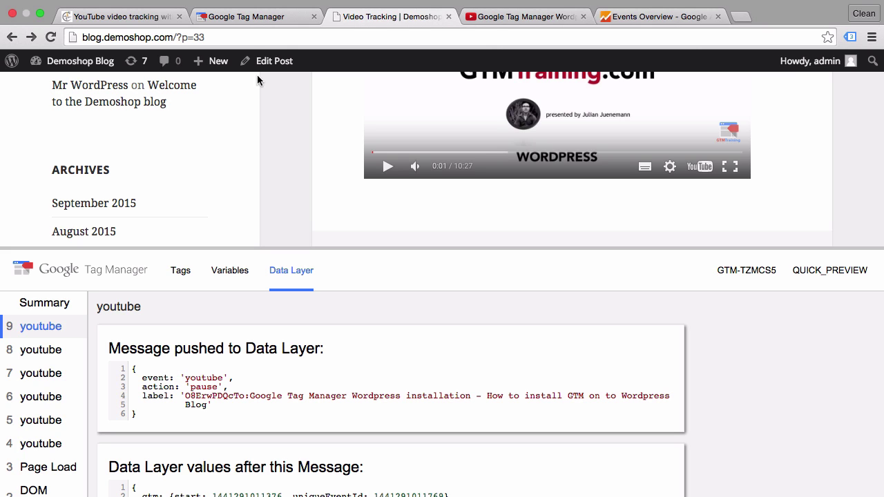
pyautogui.click(248, 19)
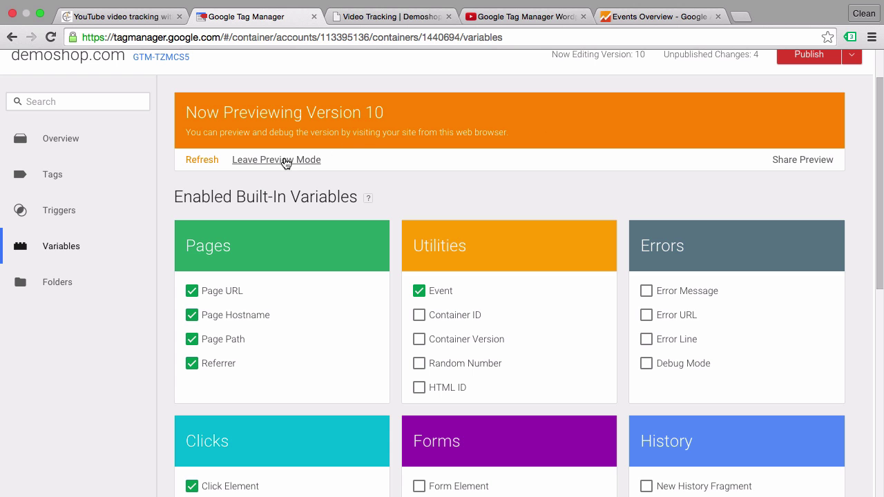
pyautogui.click(212, 167)
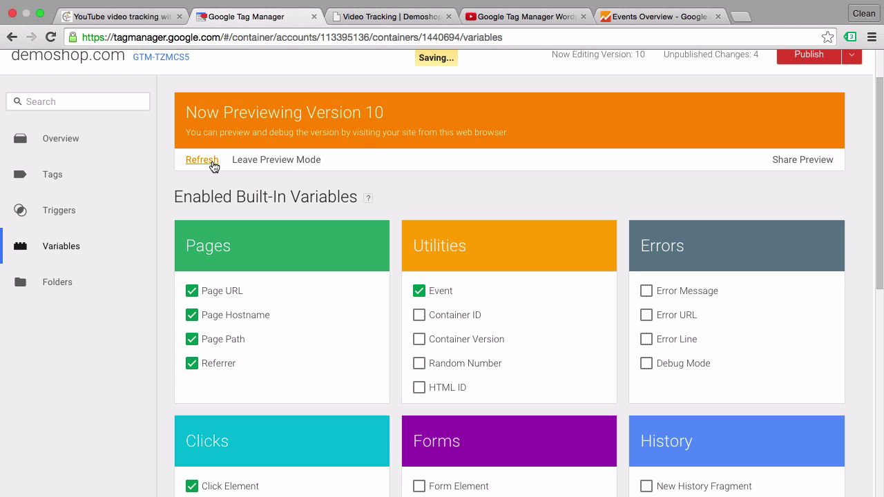
pyautogui.click(384, 16)
pyautogui.click(50, 37)
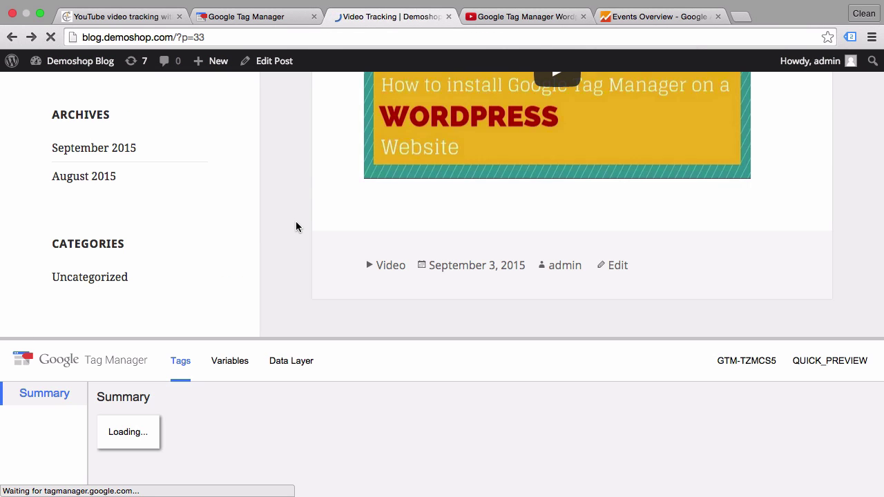
# Play and pause the video, then check the youtube event's action and label variable values.
pyautogui.scroll(4, 296, 227)
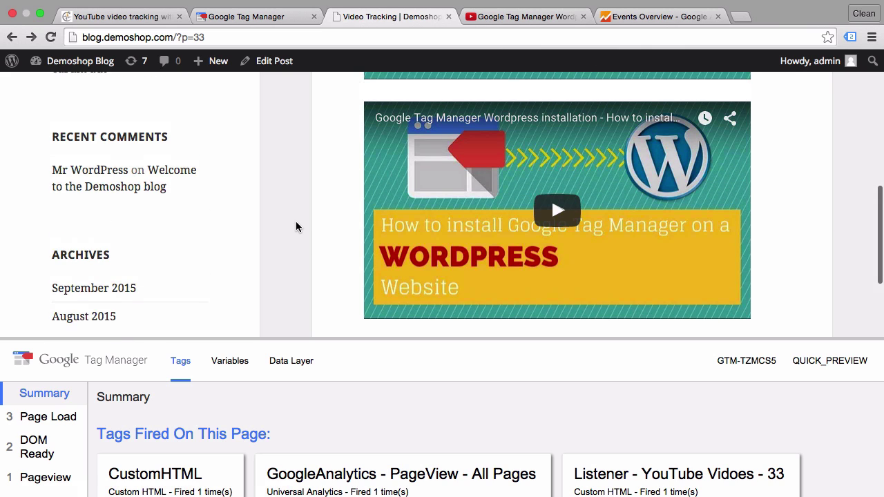
pyautogui.click(575, 214)
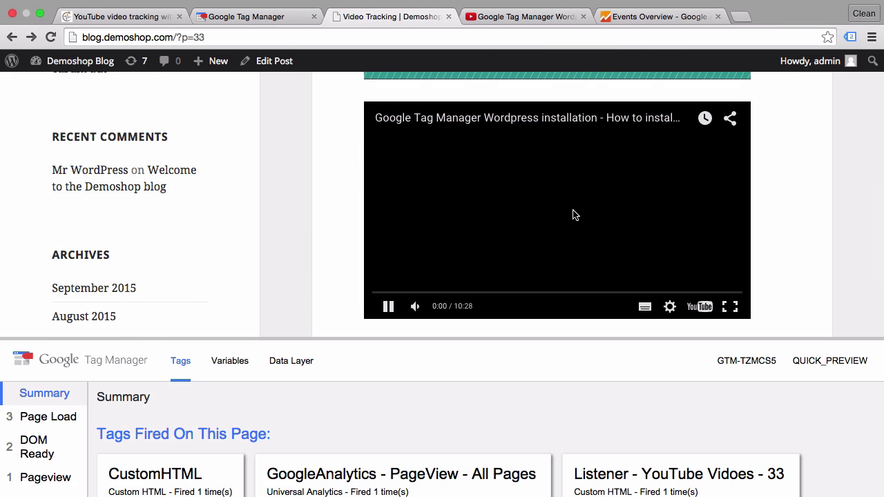
pyautogui.click(388, 306)
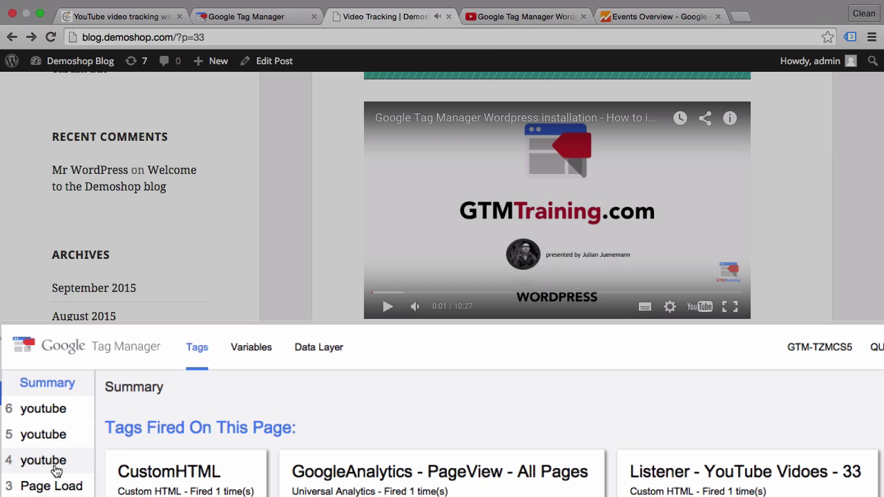
pyautogui.click(56, 469)
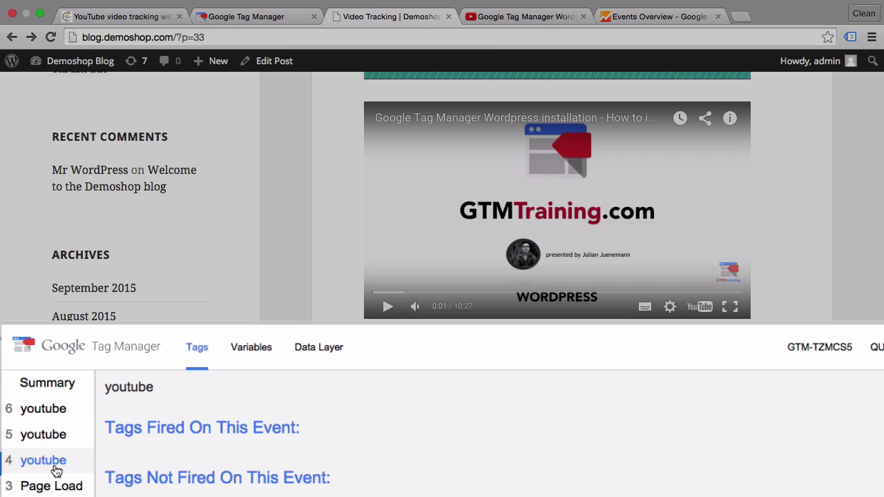
pyautogui.click(262, 352)
pyautogui.scroll(-5, 225, 408)
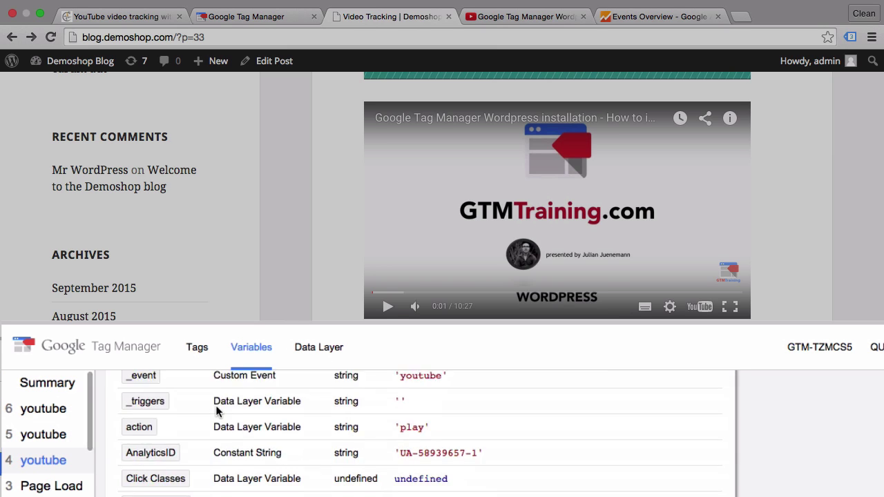
pyautogui.scroll(-8, 207, 410)
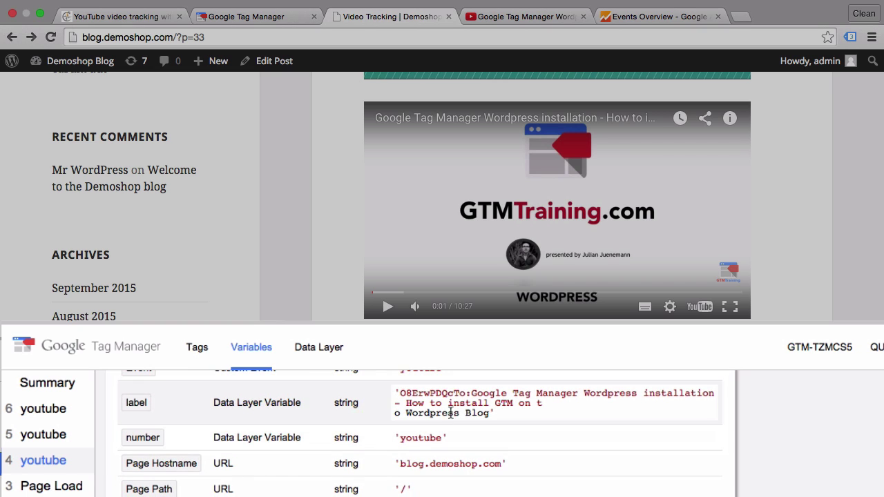
pyautogui.scroll(-5, 158, 414)
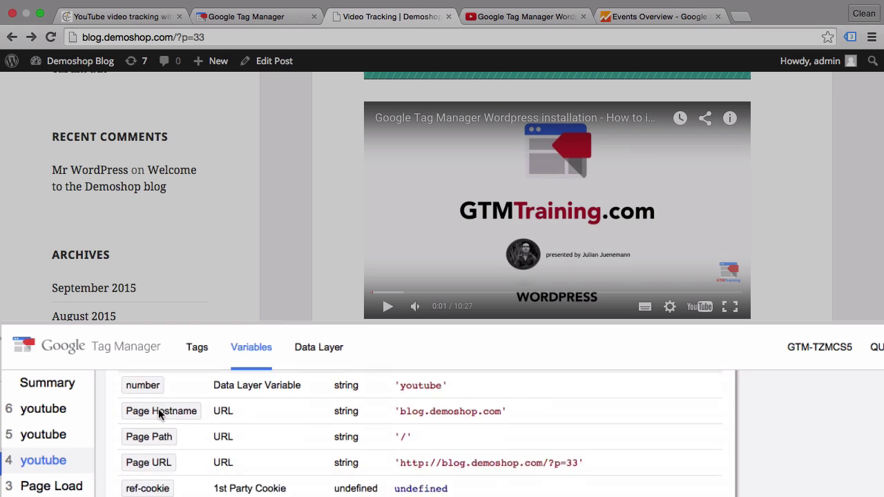
pyautogui.scroll(4, 159, 413)
pyautogui.scroll(6, 159, 413)
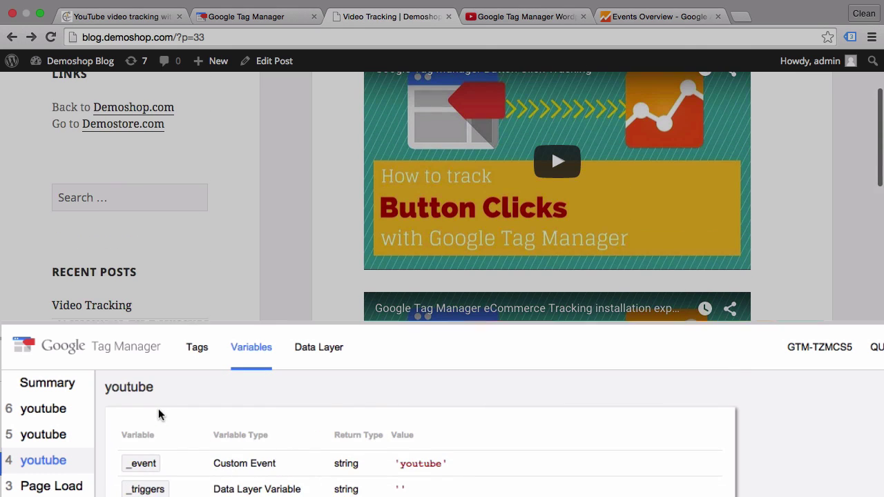
pyautogui.scroll(-3, 158, 415)
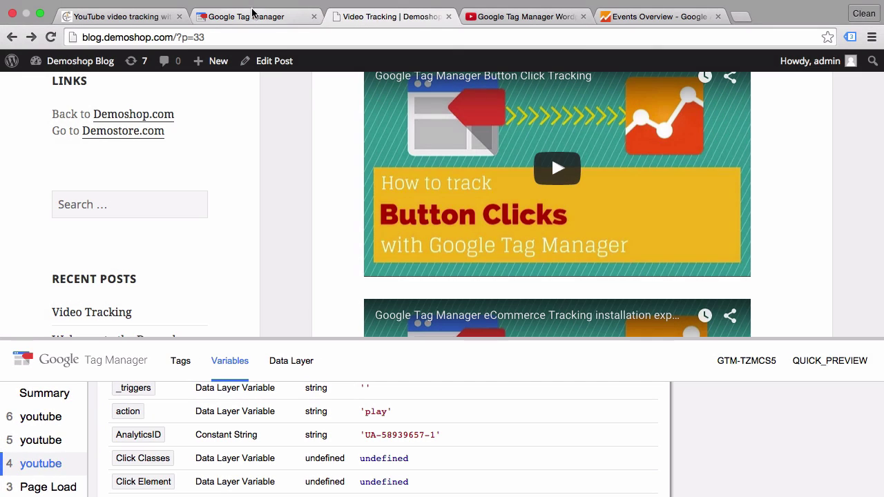
# Create a tag 'GoogleAnalytics - Event - YouTube Vids' of type Google Analytics Universal Analytics.
pyautogui.click(244, 17)
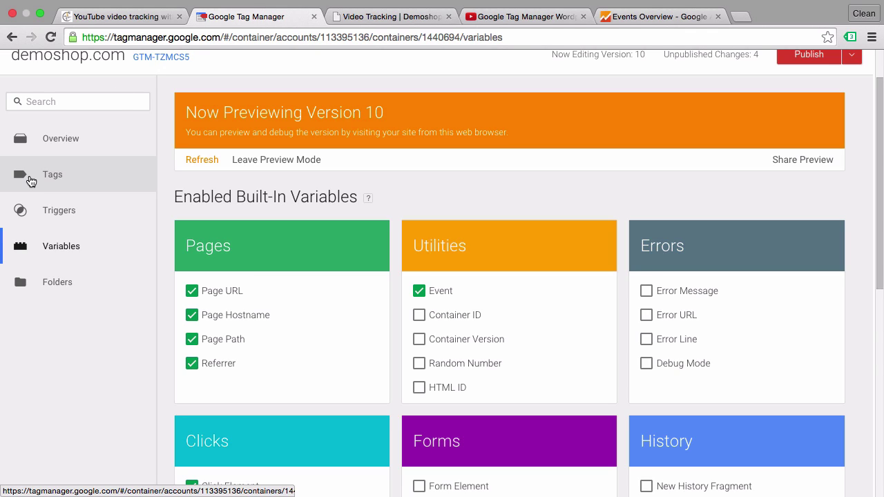
pyautogui.click(30, 177)
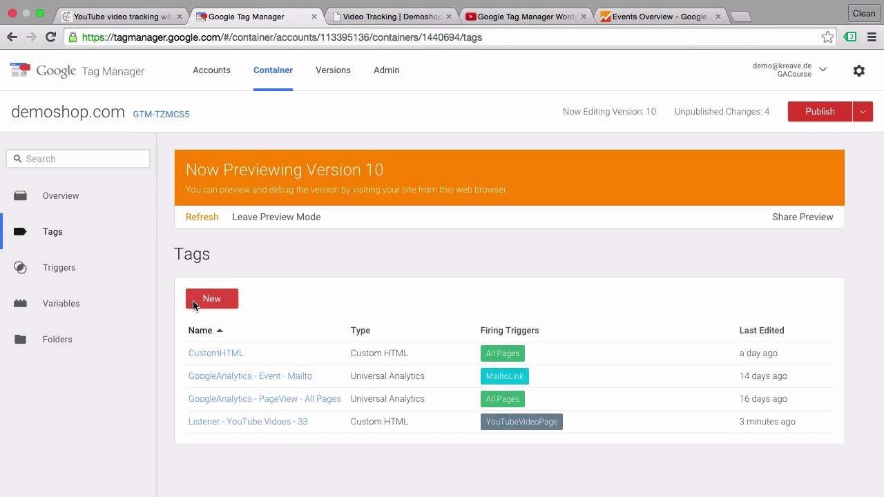
pyautogui.click(219, 302)
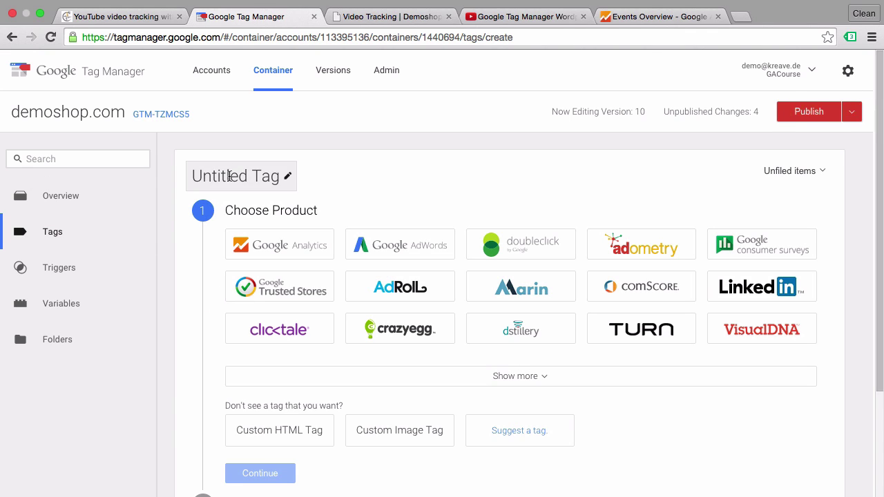
pyautogui.click(230, 176)
pyautogui.write('G')
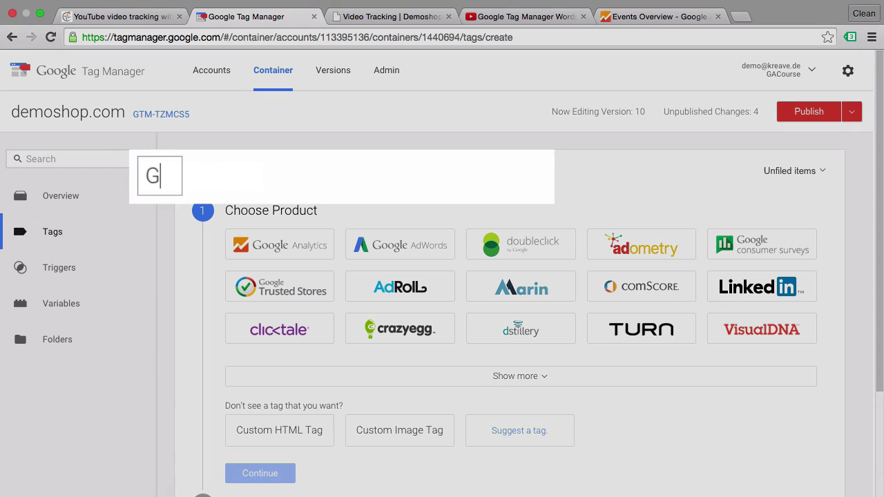
pyautogui.write('oogleAnalytic')
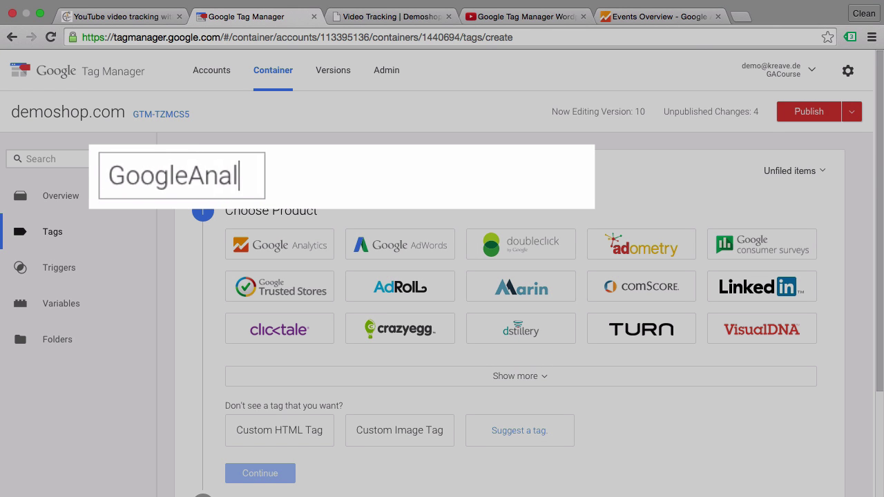
pyautogui.write('- Ev')
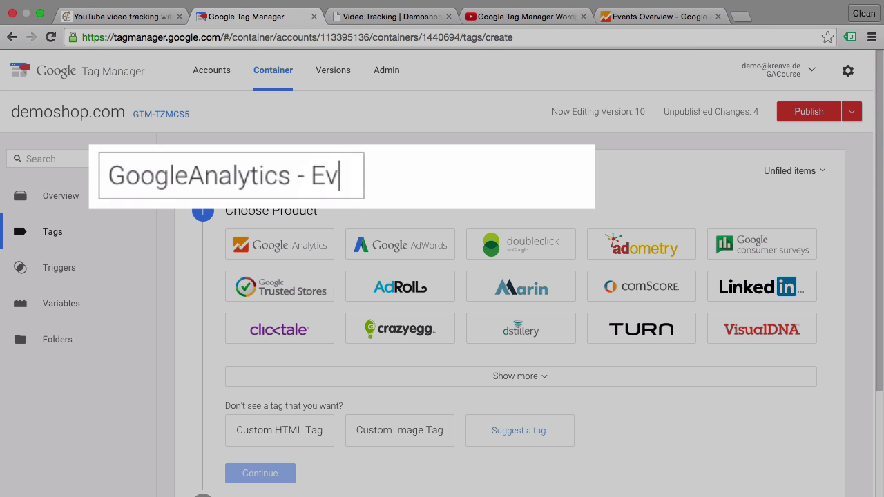
pyautogui.write('ent - ')
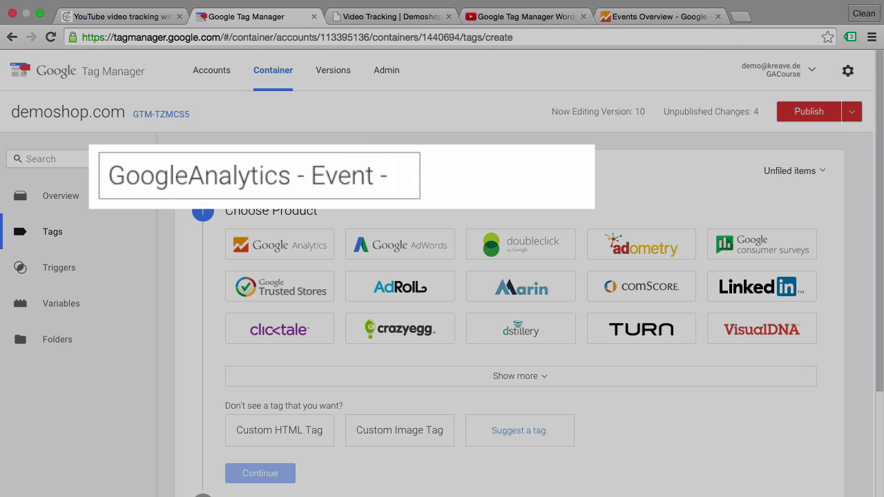
pyautogui.write('YouTube ')
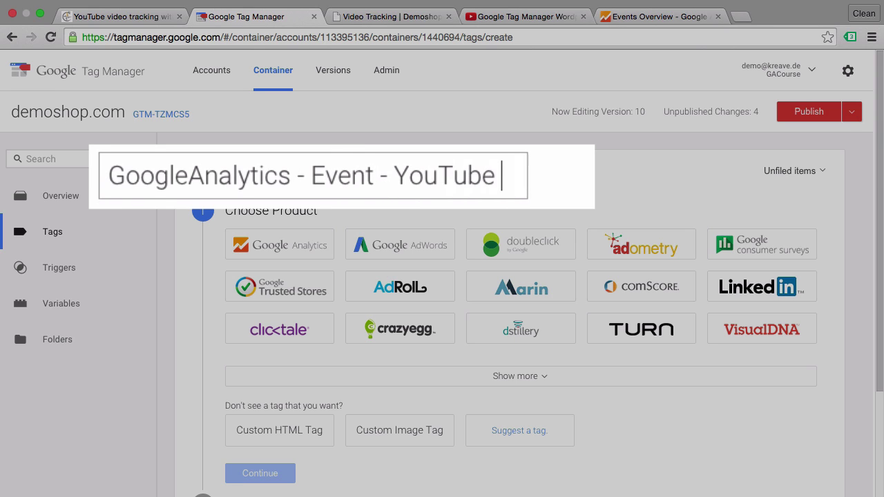
pyautogui.write('Vids')
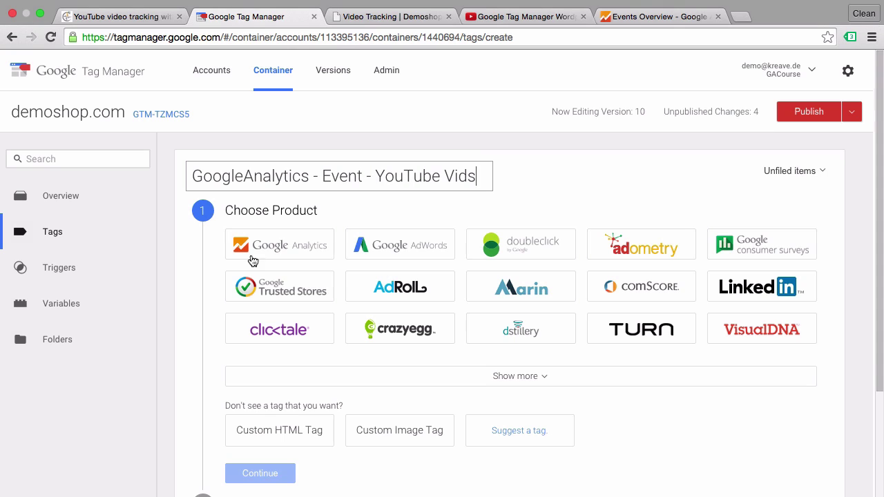
pyautogui.click(297, 255)
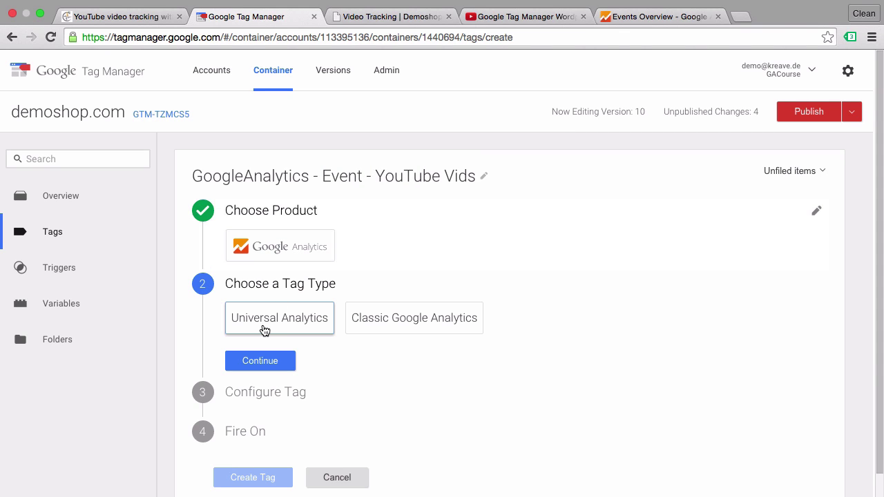
pyautogui.click(264, 330)
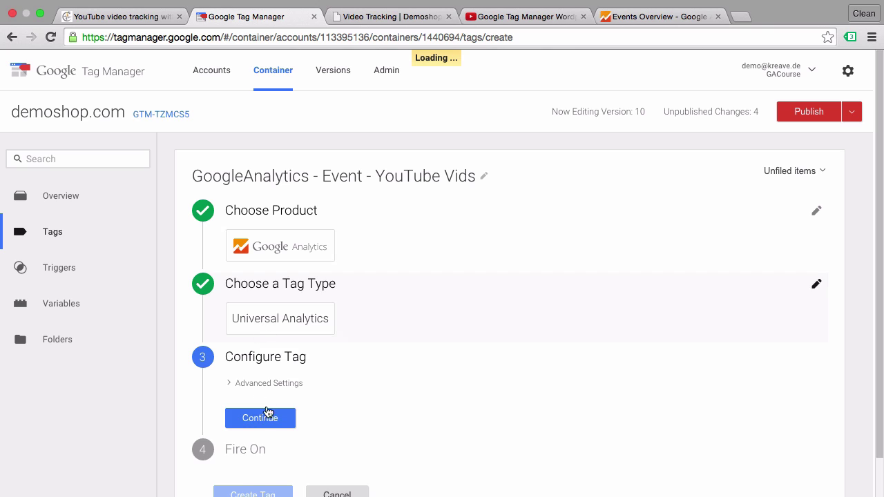
# Set the Tracking ID to {{AnalyticsID}} and the Track Type to Event.
pyautogui.click(434, 411)
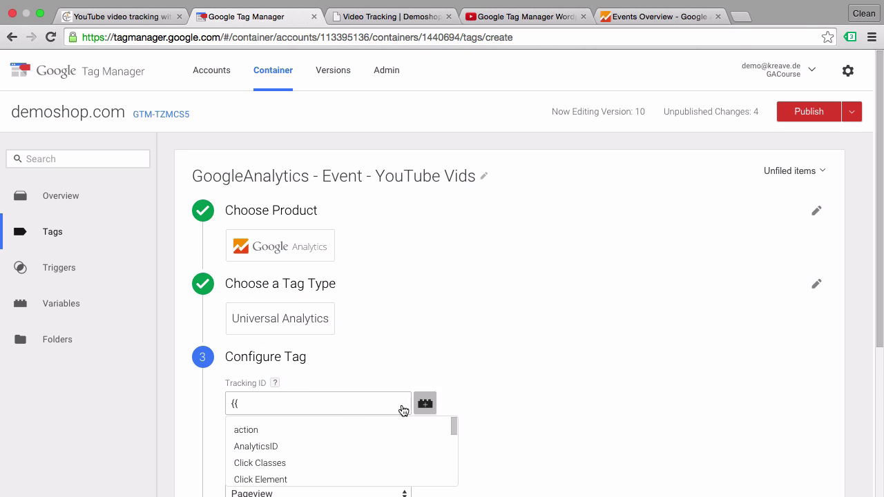
pyautogui.click(326, 446)
pyautogui.scroll(-5, 474, 436)
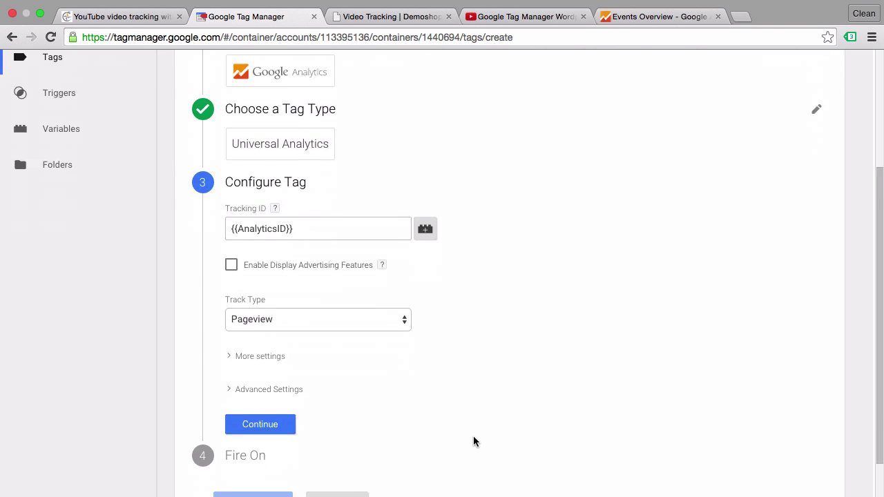
pyautogui.click(312, 271)
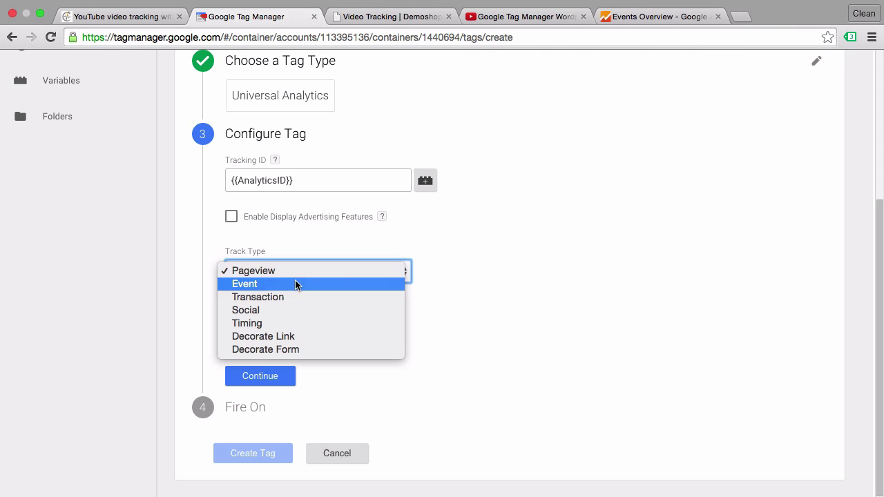
pyautogui.click(297, 284)
pyautogui.scroll(-3, 603, 321)
pyautogui.scroll(-1, 603, 324)
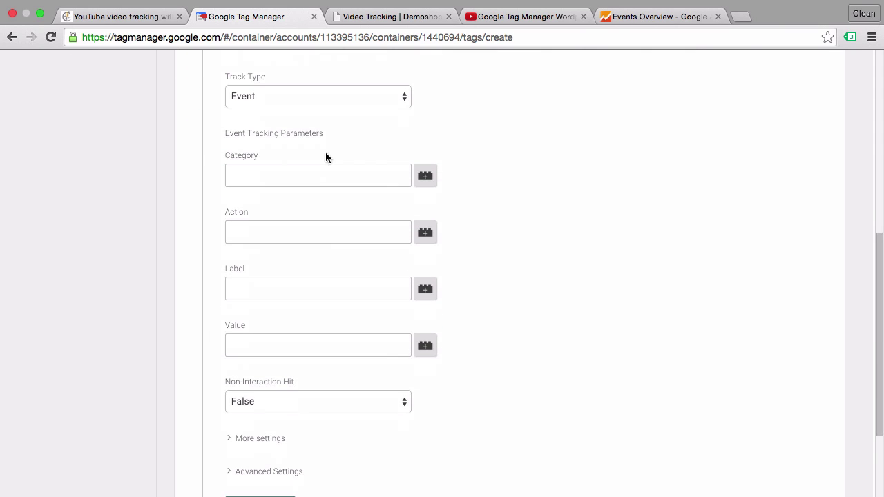
# Set event Category 'Video', Action {{action}} and Label {{label}}.
pyautogui.click(293, 183)
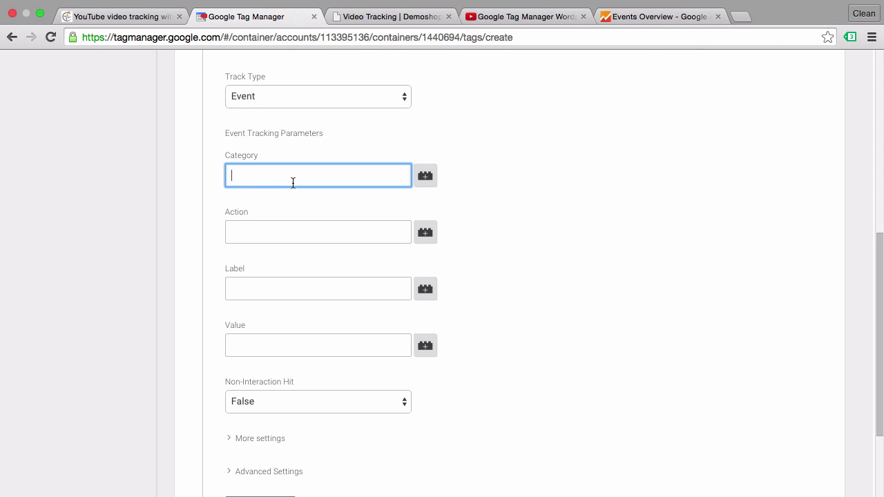
pyautogui.click(261, 235)
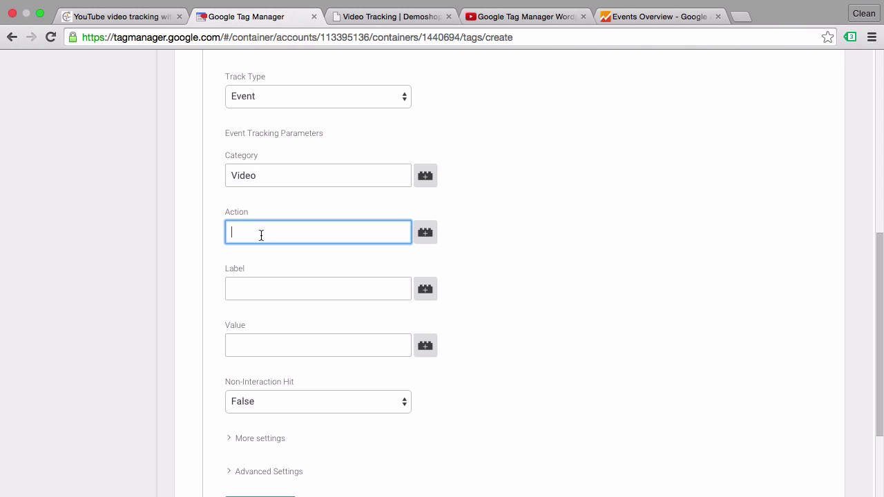
pyautogui.click(425, 233)
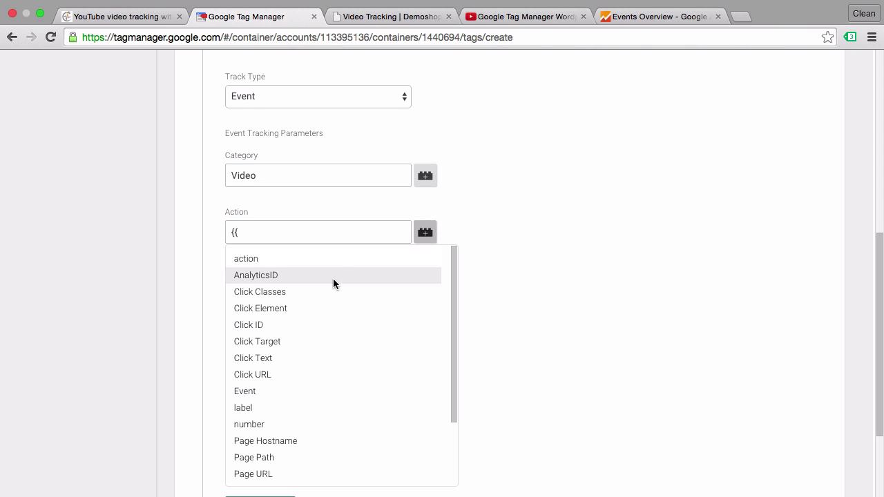
pyautogui.scroll(-1, 333, 278)
pyautogui.scroll(-3, 333, 279)
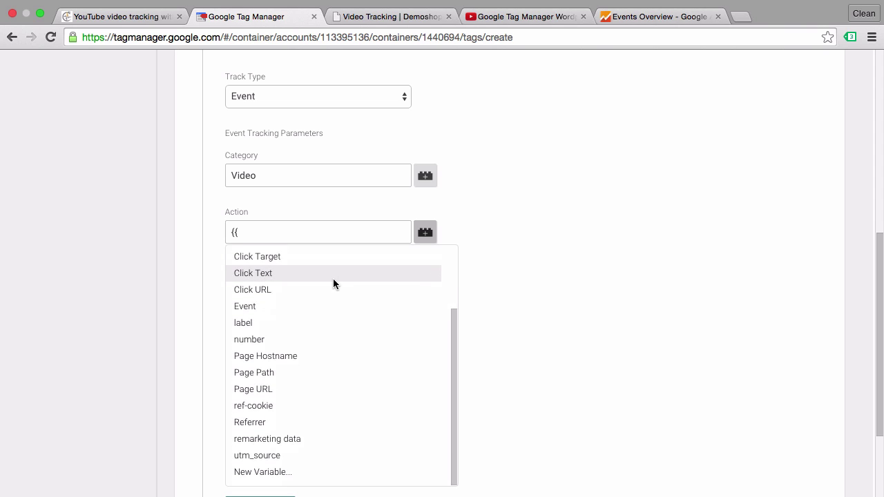
pyautogui.scroll(3, 333, 278)
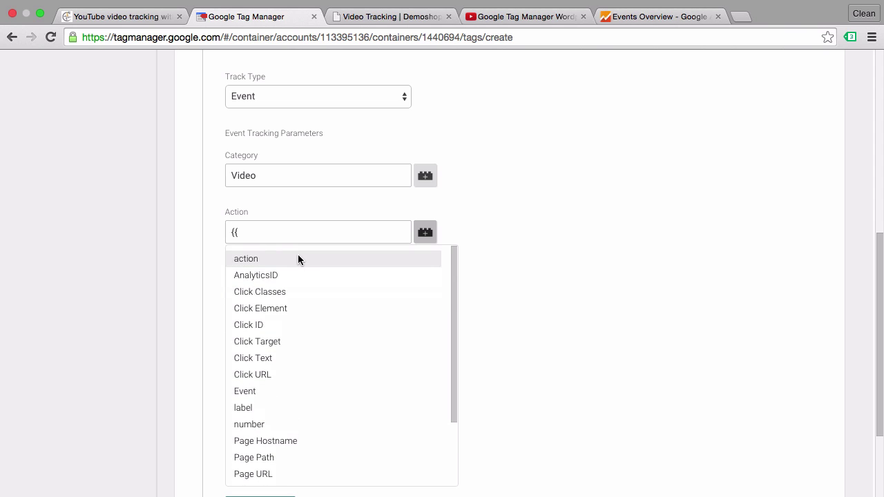
pyautogui.click(298, 255)
pyautogui.click(426, 289)
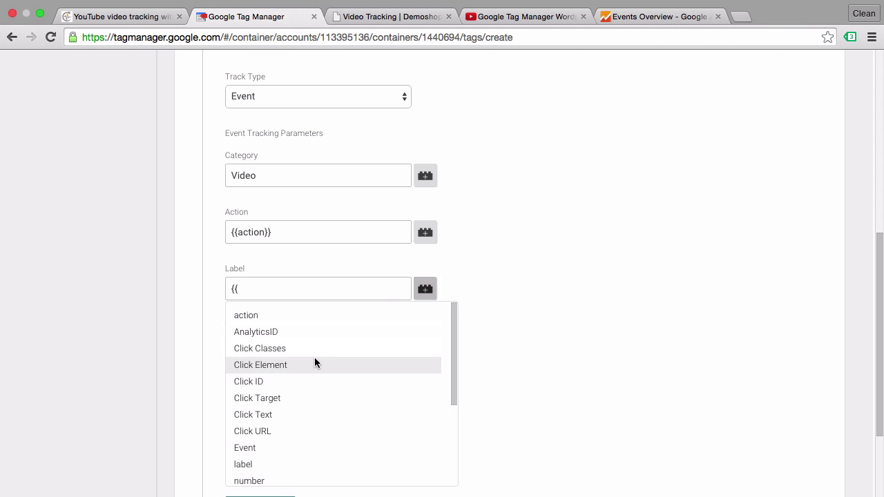
pyautogui.scroll(-4, 314, 357)
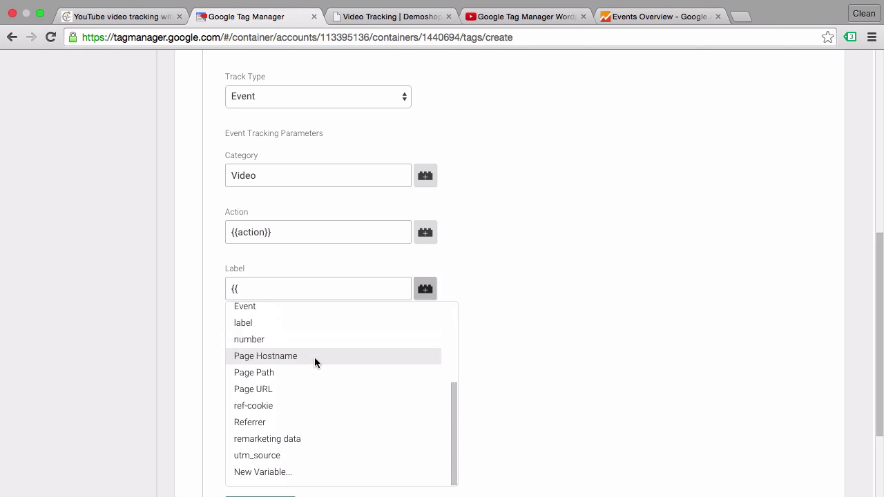
pyautogui.click(286, 322)
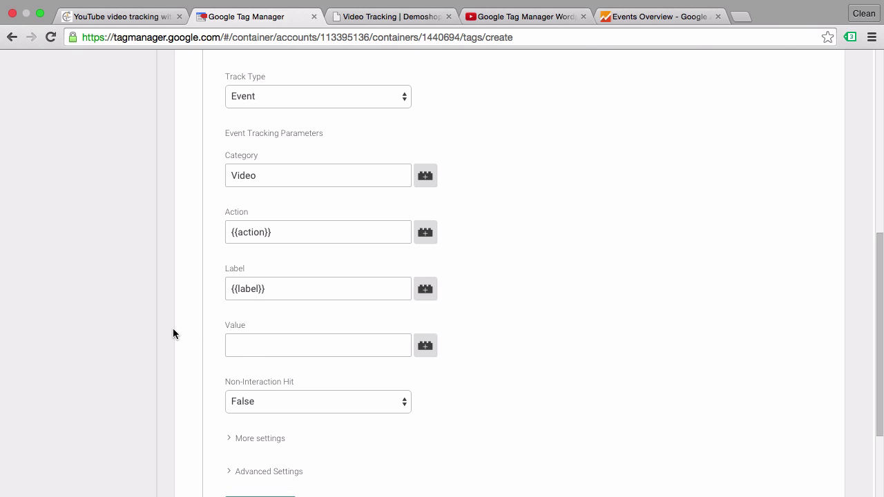
pyautogui.scroll(-4, 173, 334)
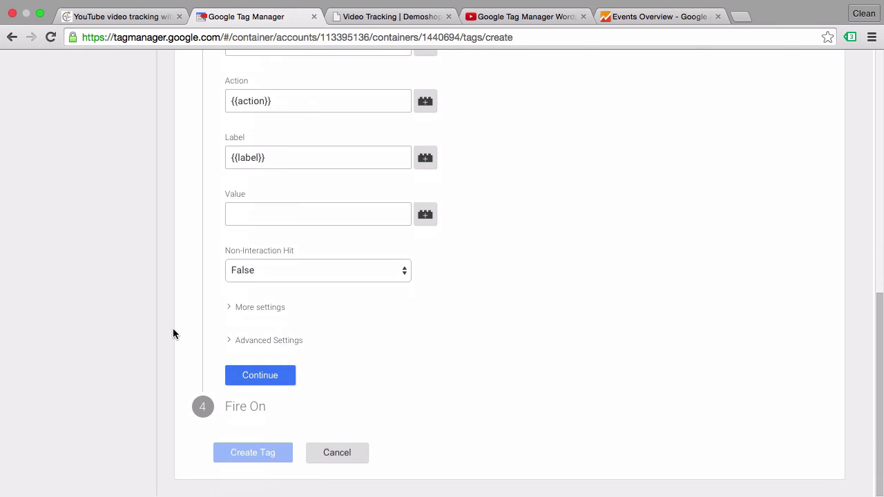
# Start a new firing trigger for the tag and name it 'youtube'.
pyautogui.click(247, 375)
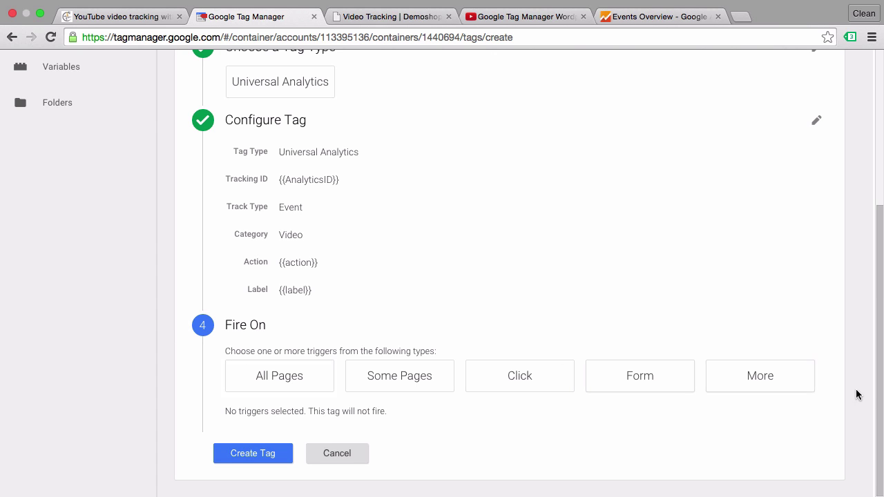
pyautogui.click(792, 389)
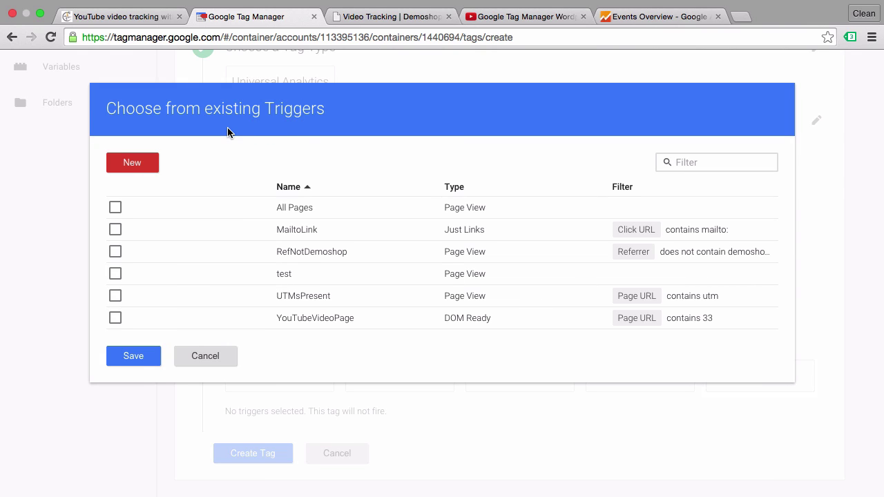
pyautogui.click(132, 164)
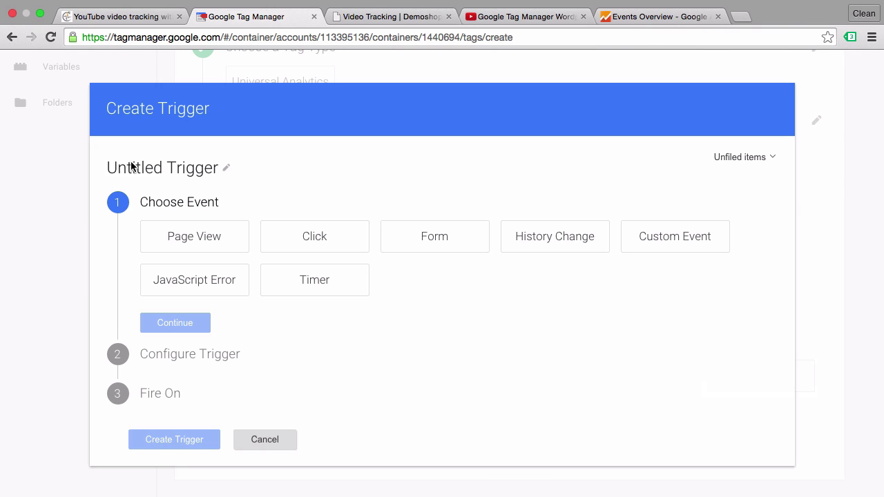
pyautogui.tripleClick(124, 169)
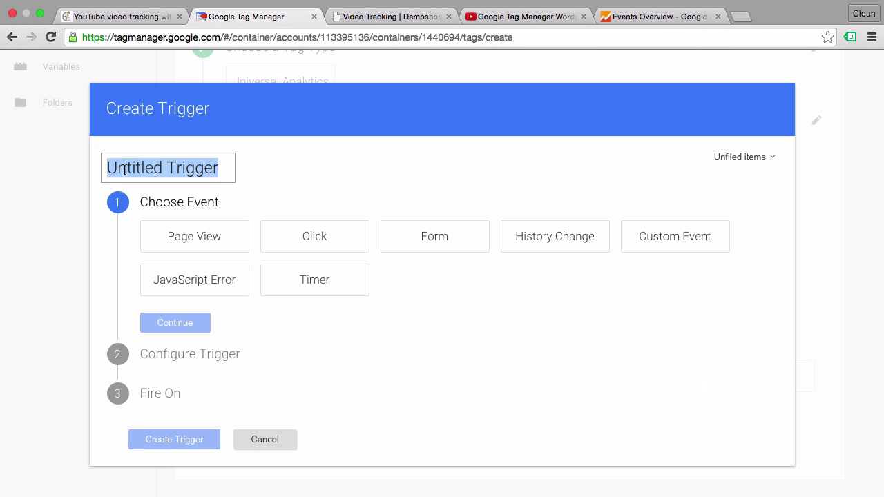
pyautogui.write('youtube')
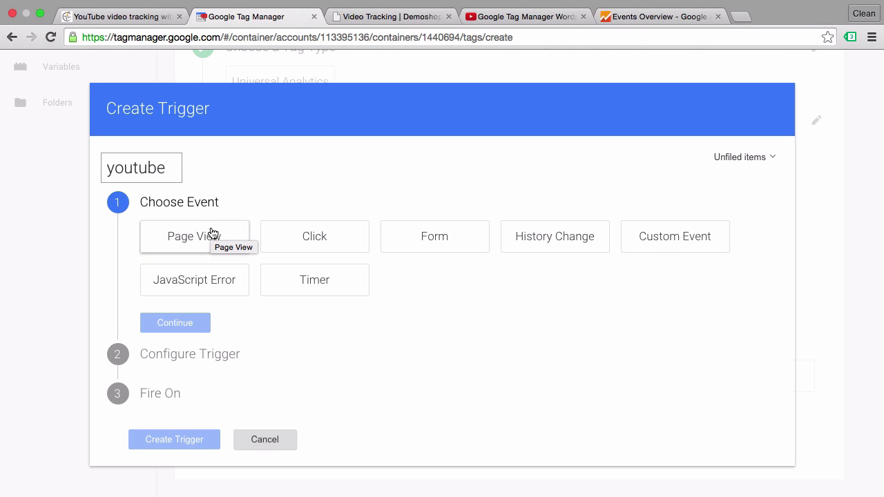
# Make it a Custom Event trigger for event name youtube, checked against the data layer, and save.
pyautogui.click(668, 249)
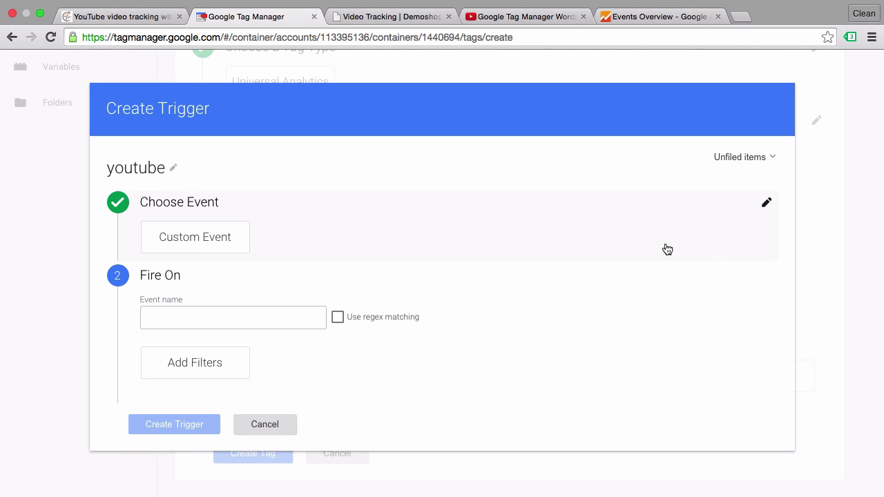
pyautogui.click(190, 314)
pyautogui.click(380, 15)
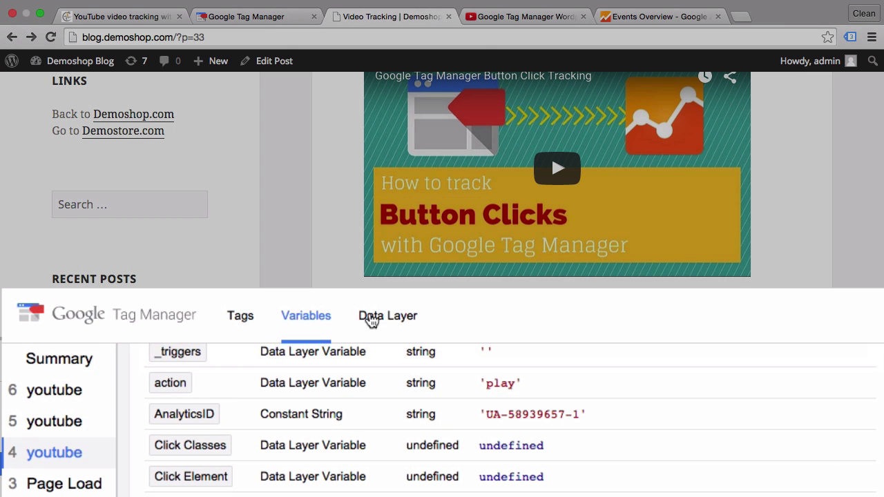
pyautogui.click(397, 321)
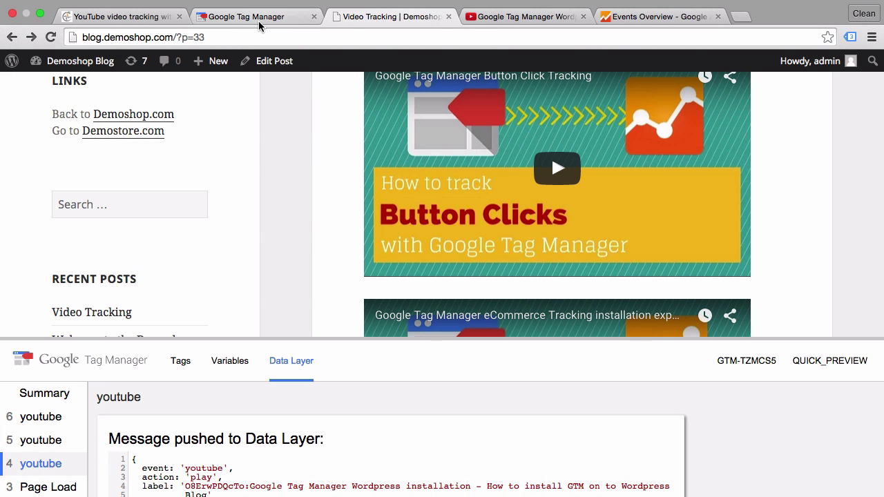
pyautogui.click(271, 20)
pyautogui.write('youtube')
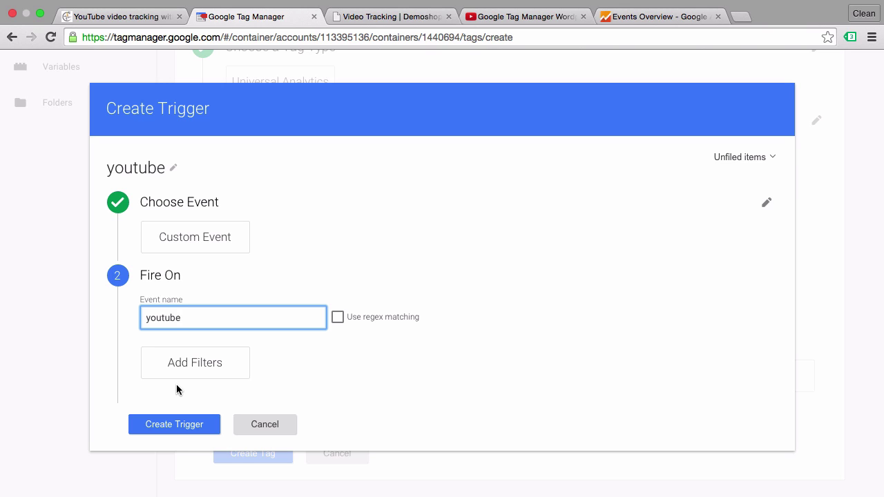
pyautogui.click(166, 424)
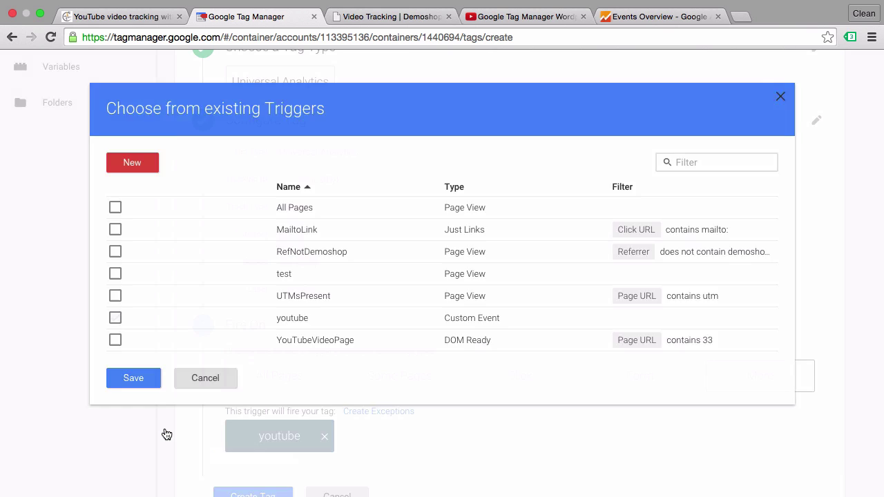
pyautogui.scroll(-1, 166, 433)
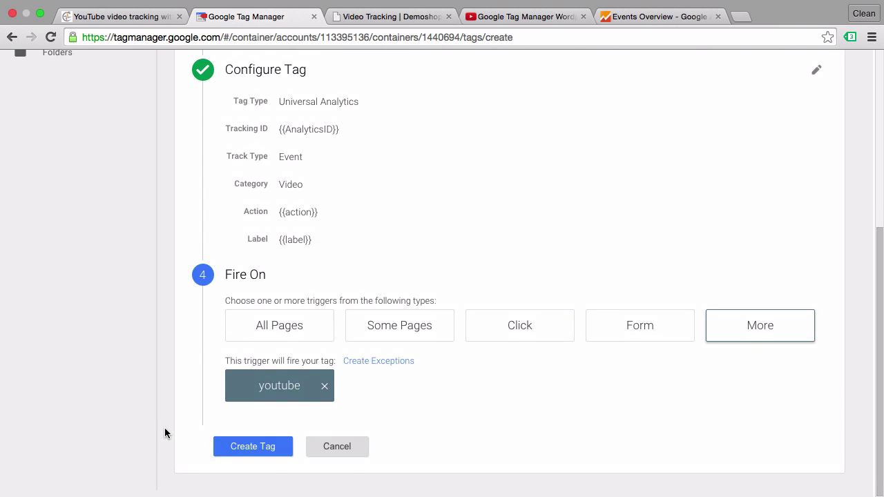
# Save the 'GoogleAnalytics - Event - YouTube Vids' tag, refresh preview, and reload the Video Tracking page.
pyautogui.click(253, 453)
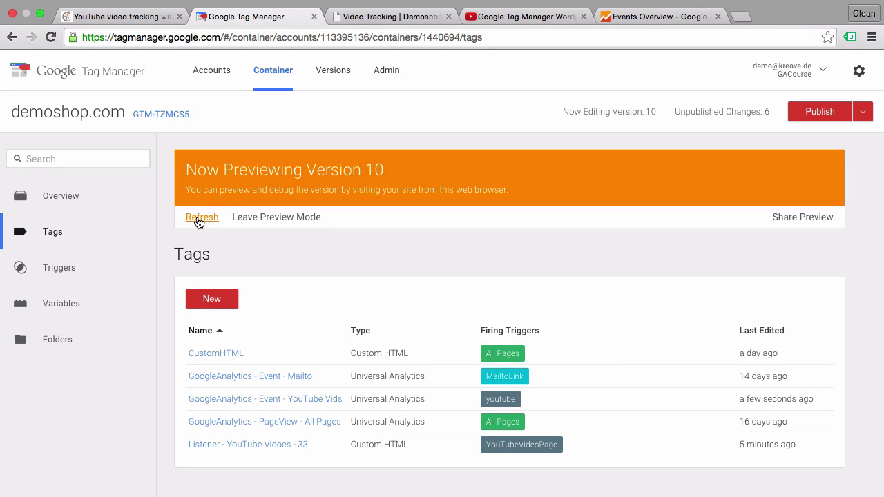
pyautogui.click(198, 221)
pyautogui.click(361, 35)
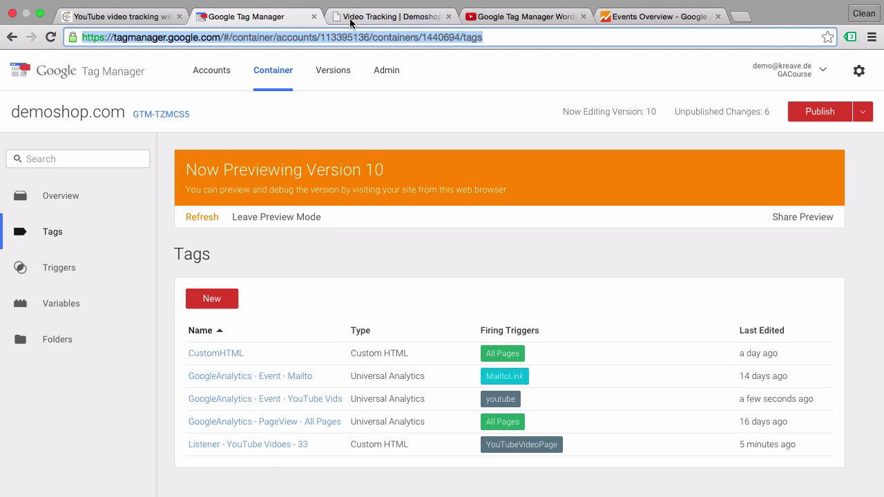
pyautogui.click(350, 21)
pyautogui.click(51, 37)
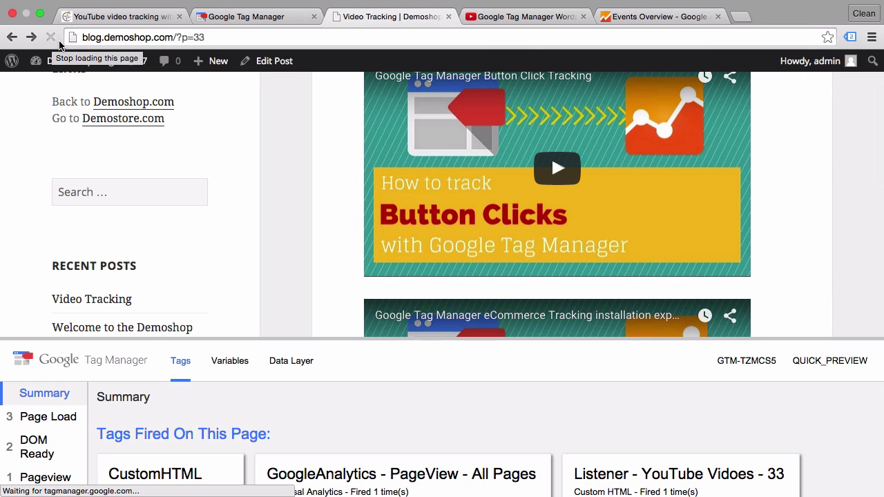
# Play the button clicks video, skip to 5:01 and 9:24, then play and pause the WordPress video.
pyautogui.scroll(-2, 299, 145)
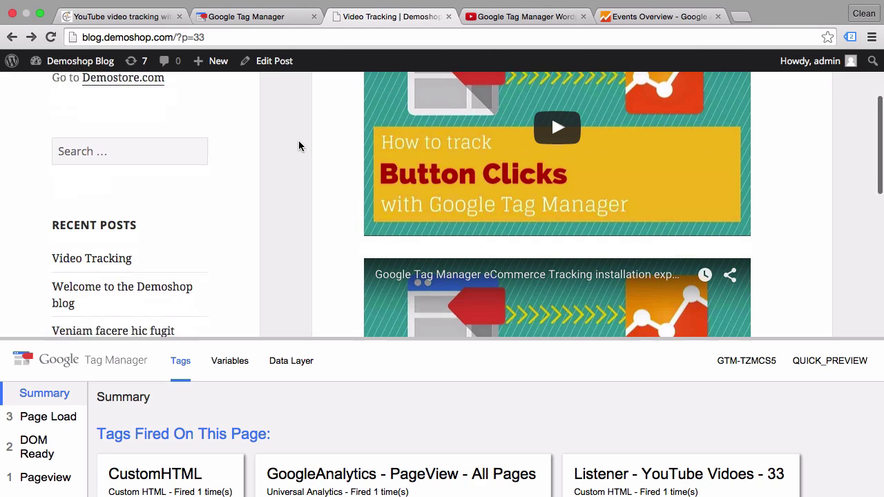
pyautogui.click(560, 112)
pyautogui.scroll(2, 558, 103)
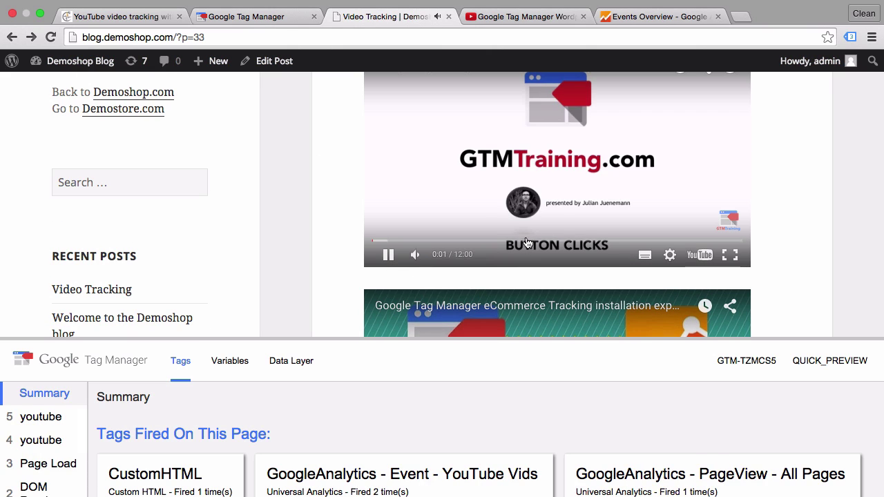
pyautogui.click(527, 241)
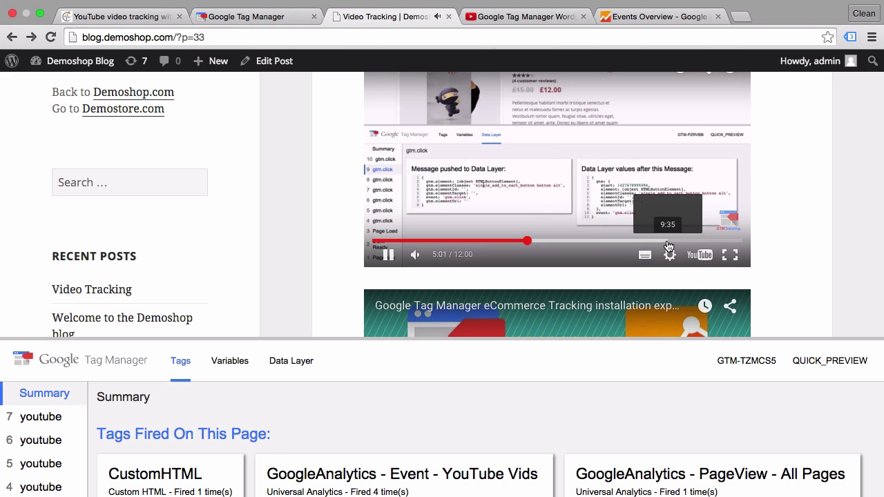
pyautogui.click(666, 242)
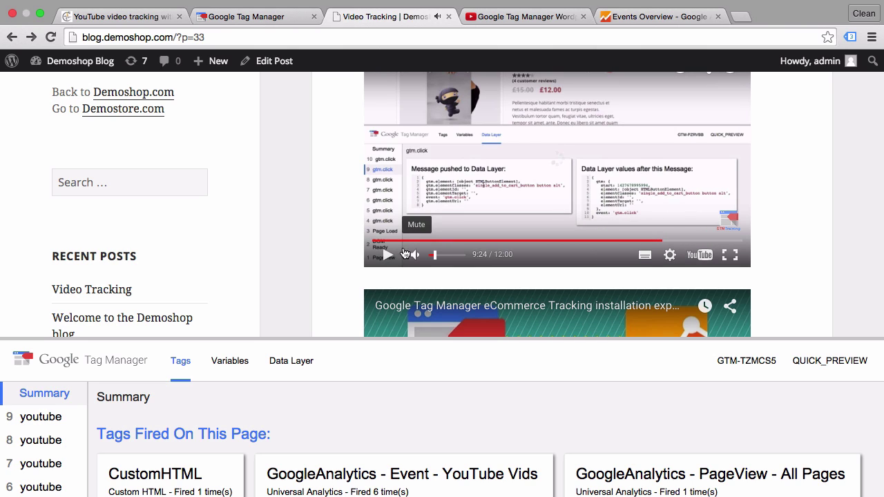
pyautogui.click(388, 255)
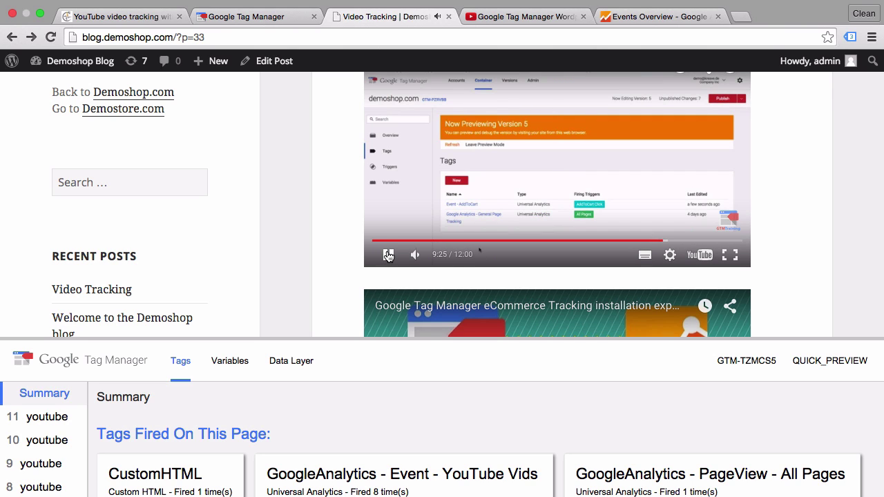
pyautogui.scroll(-6, 387, 250)
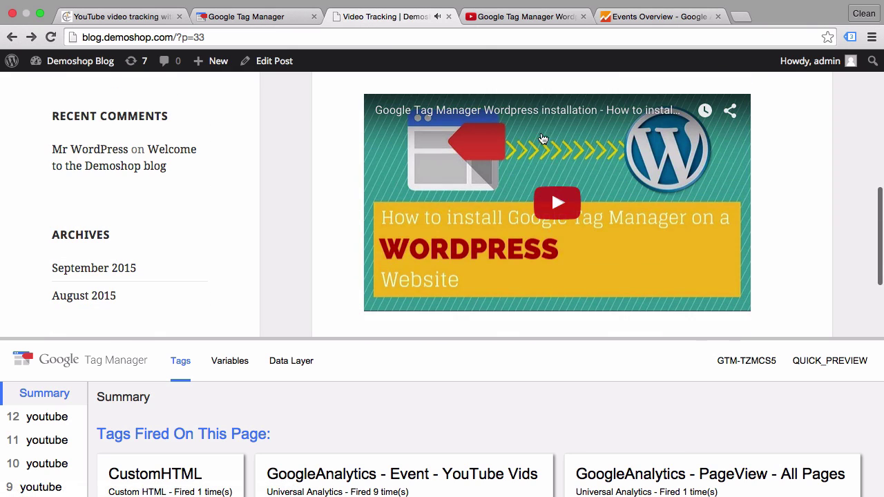
pyautogui.click(552, 191)
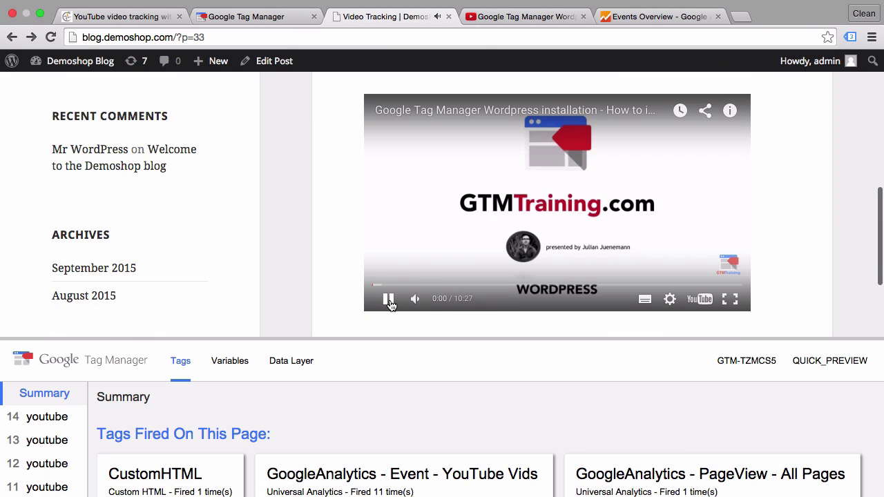
pyautogui.click(389, 302)
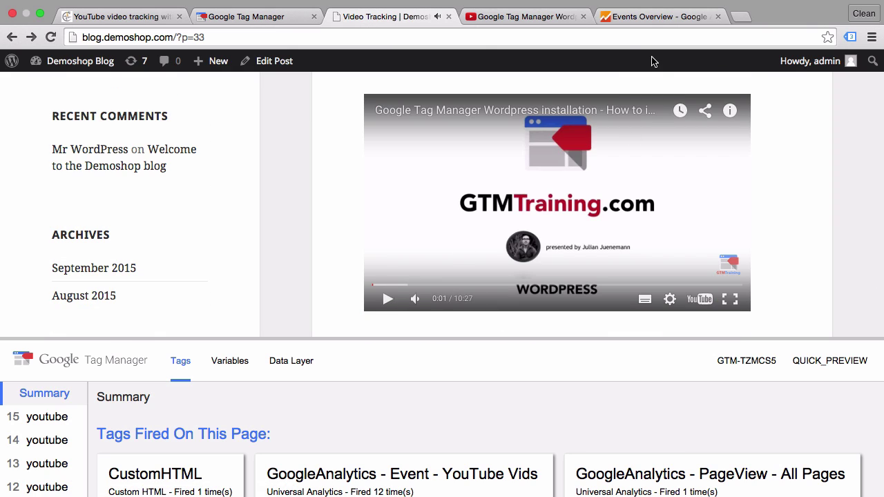
# Open the Google Analytics Real-Time Events report showing Video events 0%, 25%, 75%, pause and play.
pyautogui.click(622, 23)
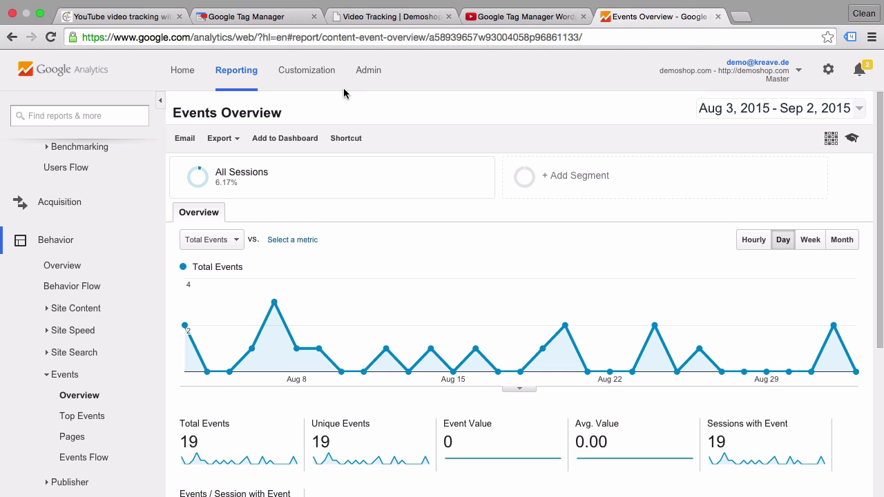
pyautogui.scroll(5, 119, 243)
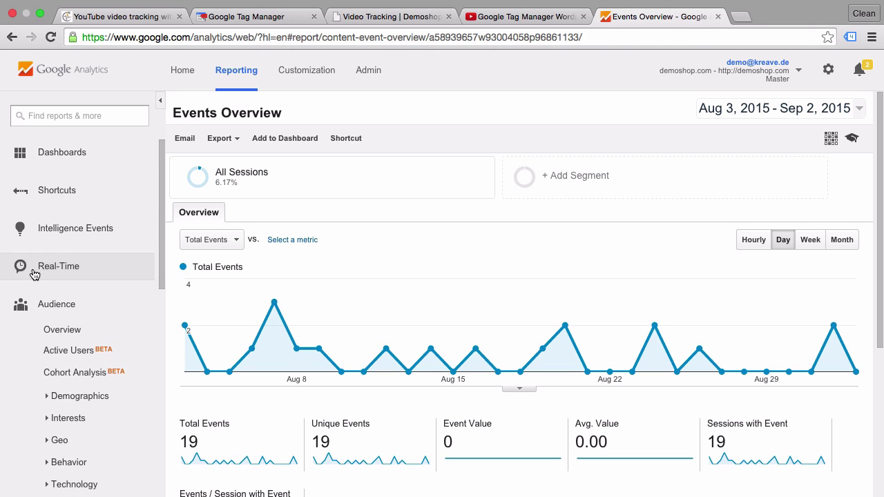
pyautogui.click(34, 274)
pyautogui.click(60, 376)
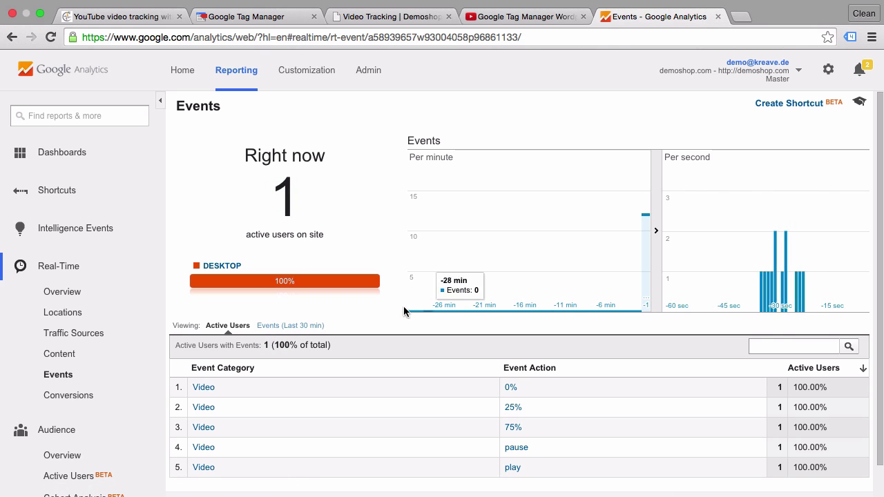
pyautogui.scroll(-2, 370, 320)
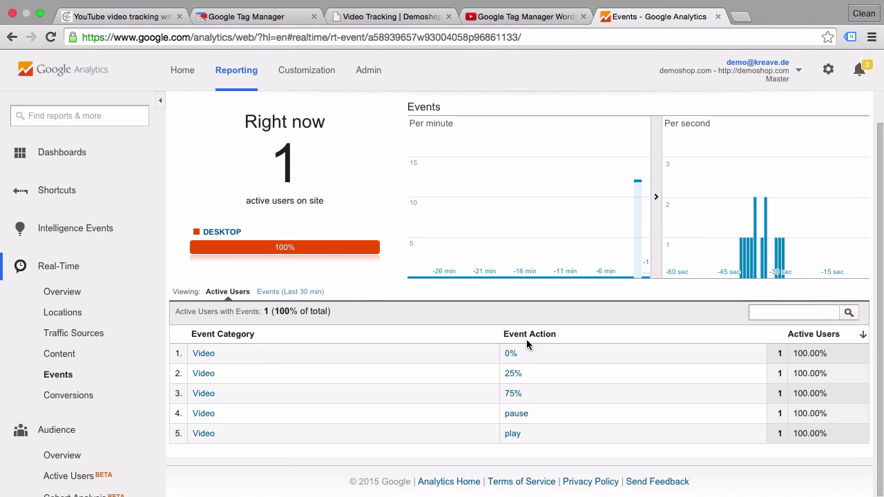
pyautogui.scroll(2, 526, 340)
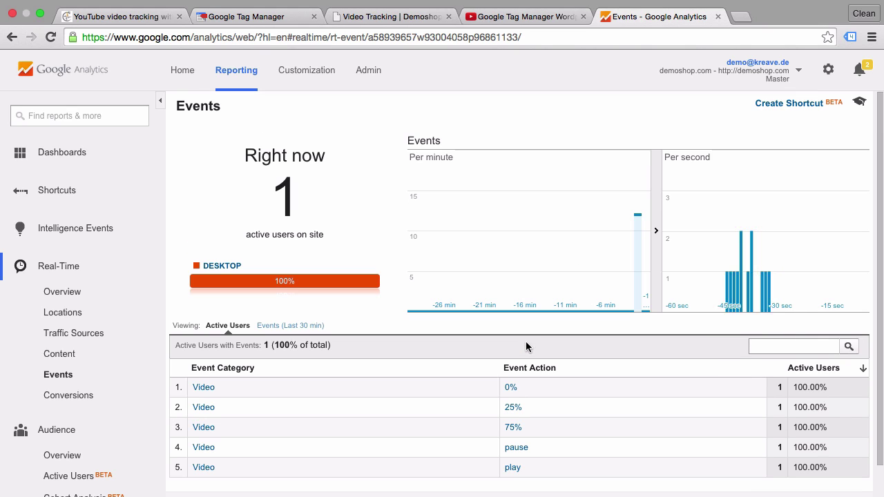
# Filter real-time events to the play action's Video labels, then open Behavior > Events > Overview.
pyautogui.click(513, 472)
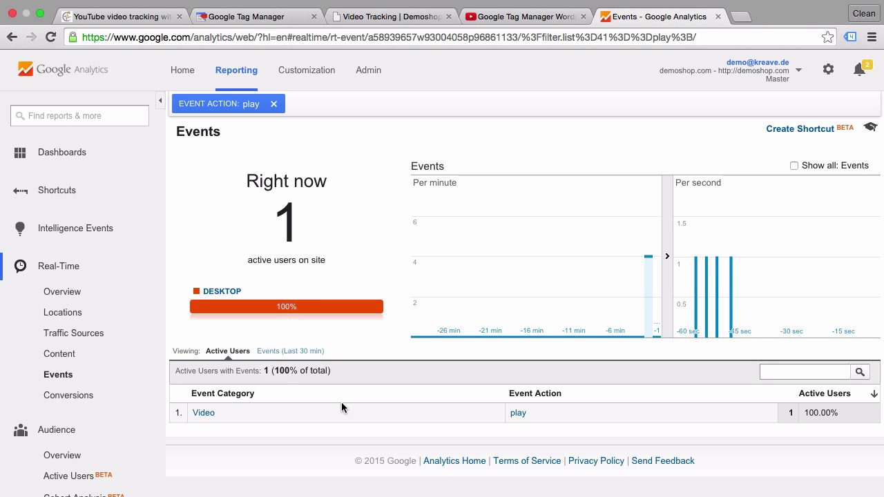
pyautogui.click(524, 414)
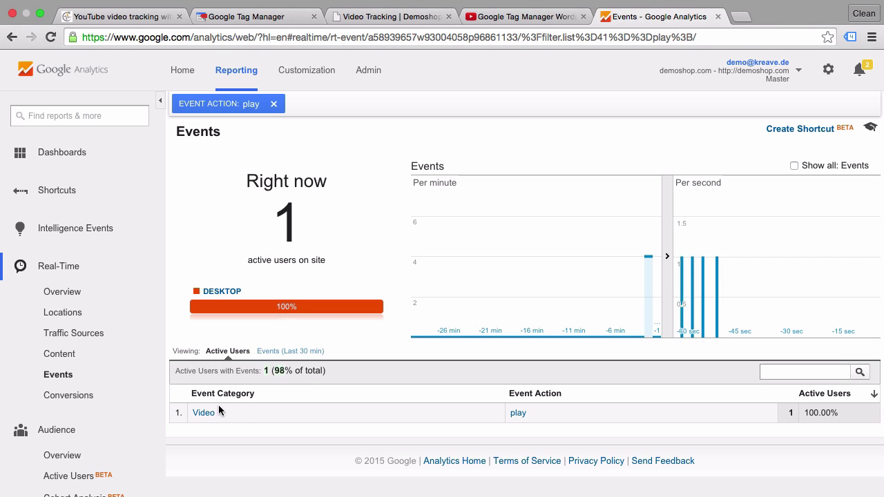
pyautogui.click(202, 417)
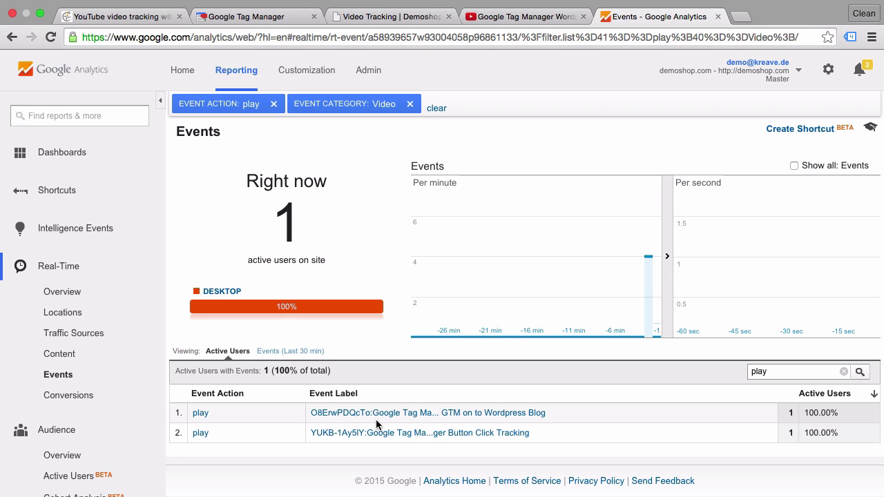
pyautogui.scroll(-10, 35, 270)
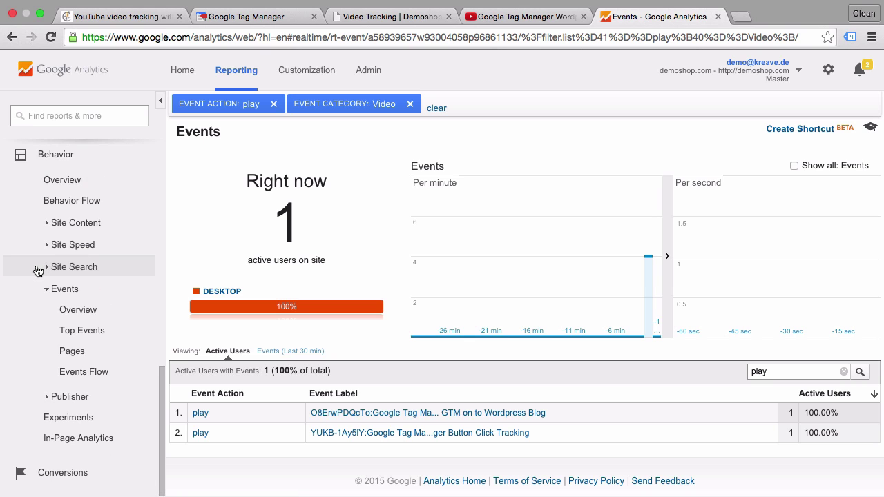
pyautogui.click(60, 318)
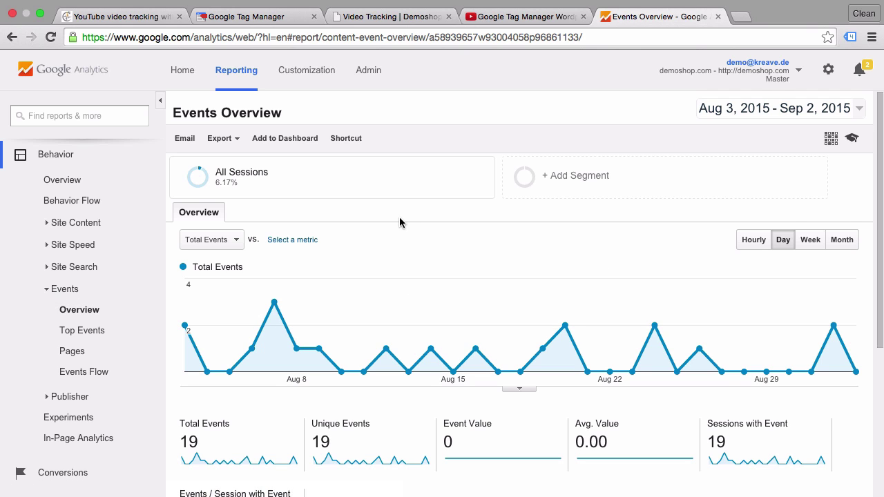
# Back in Tag Manager, publish Version 10 of demoshop.com with Publish Now.
pyautogui.click(234, 16)
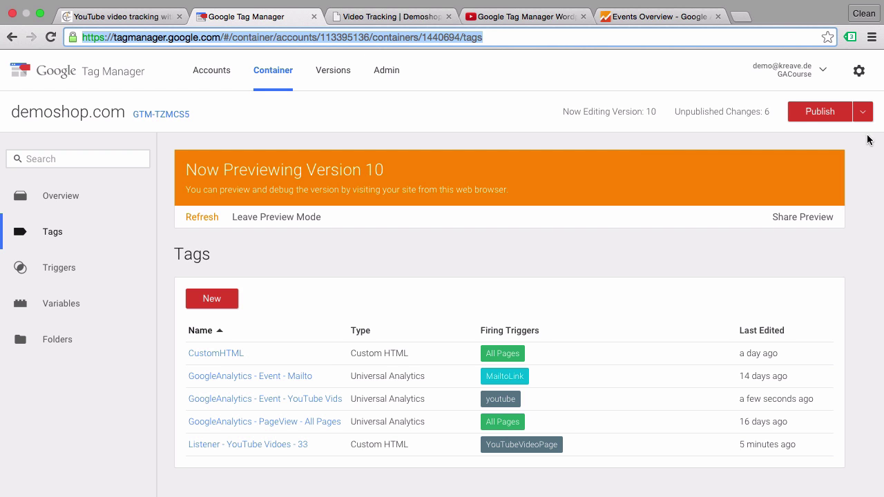
pyautogui.click(820, 117)
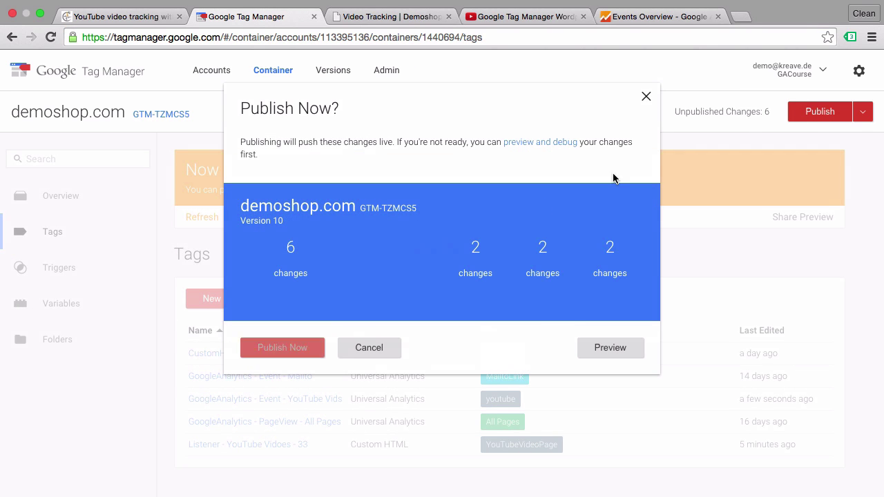
pyautogui.click(273, 349)
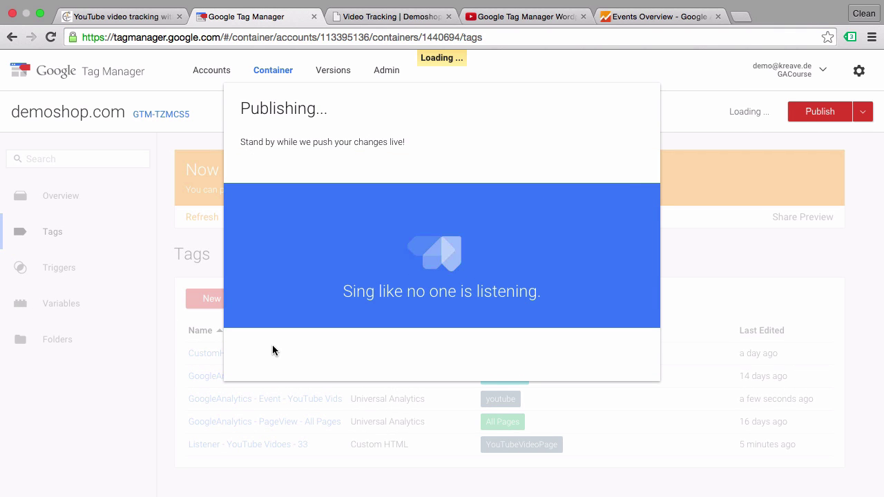